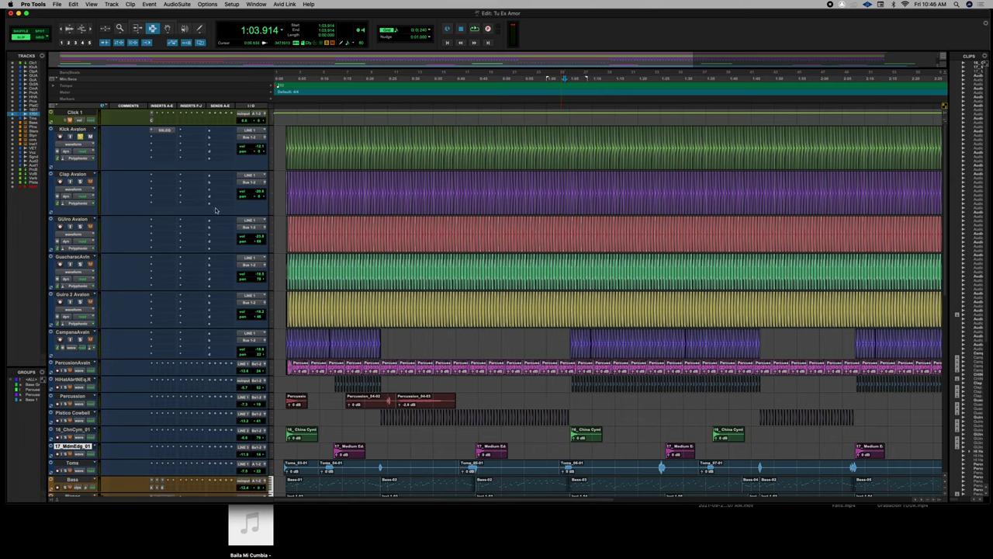
Step: Open the SSLEQ plug-in inserted on the Kick Avalon track and place its window over the tracks
left_click(165, 131)
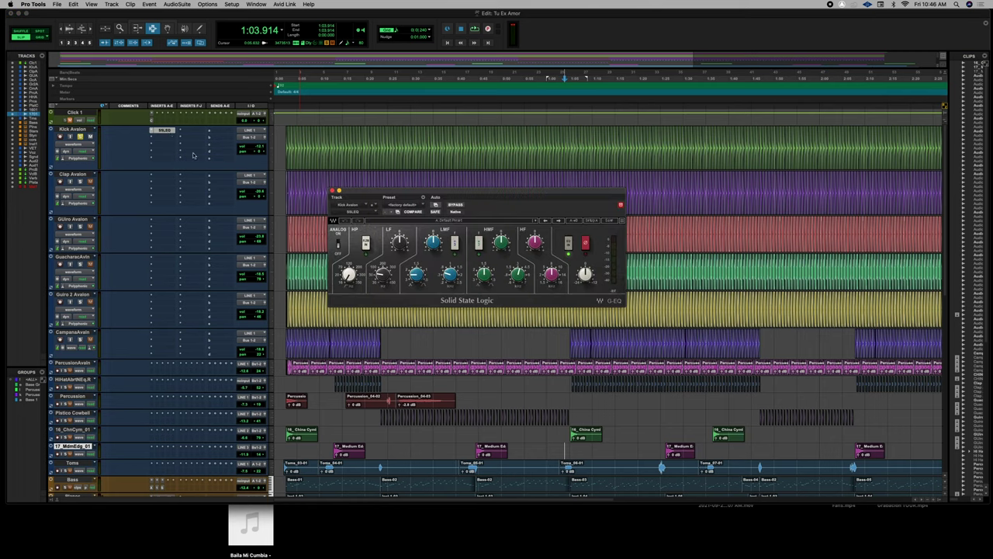
left_click_drag(405, 190, 434, 205)
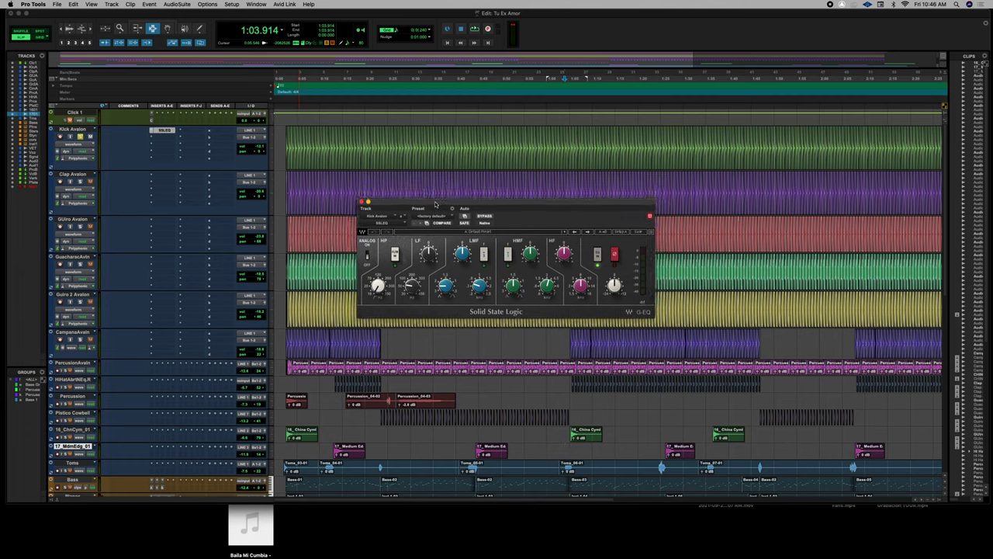
left_click_drag(435, 204, 434, 201)
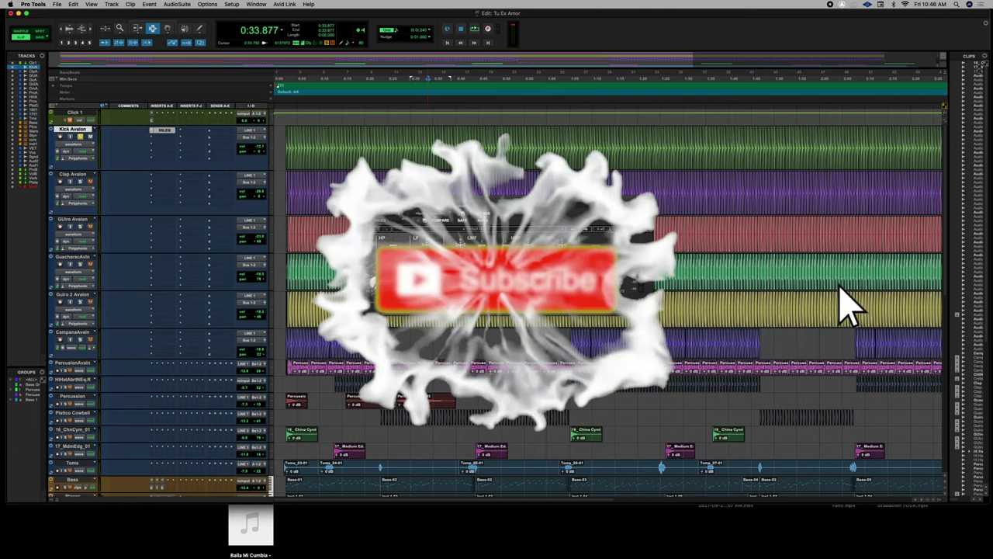
key("super+equal")
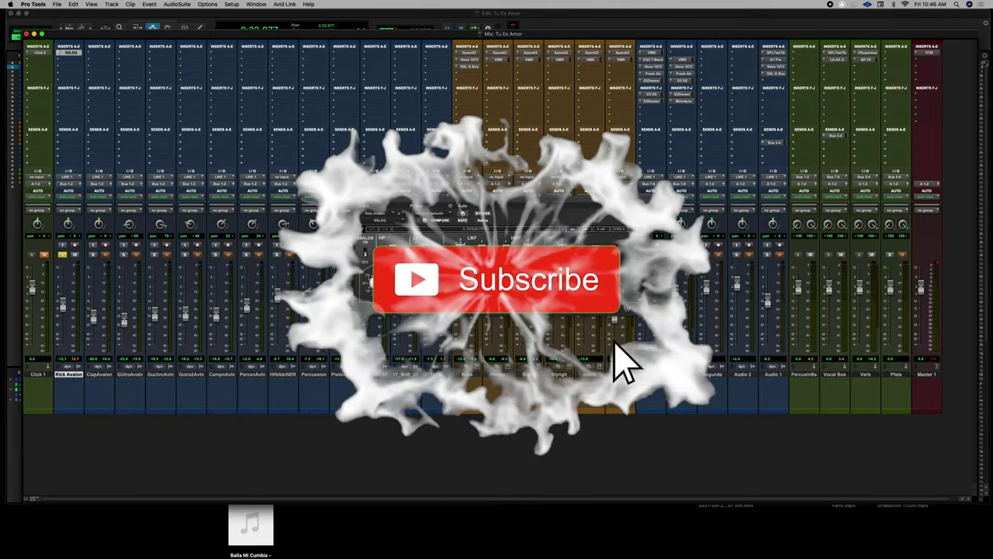
key("super+equal")
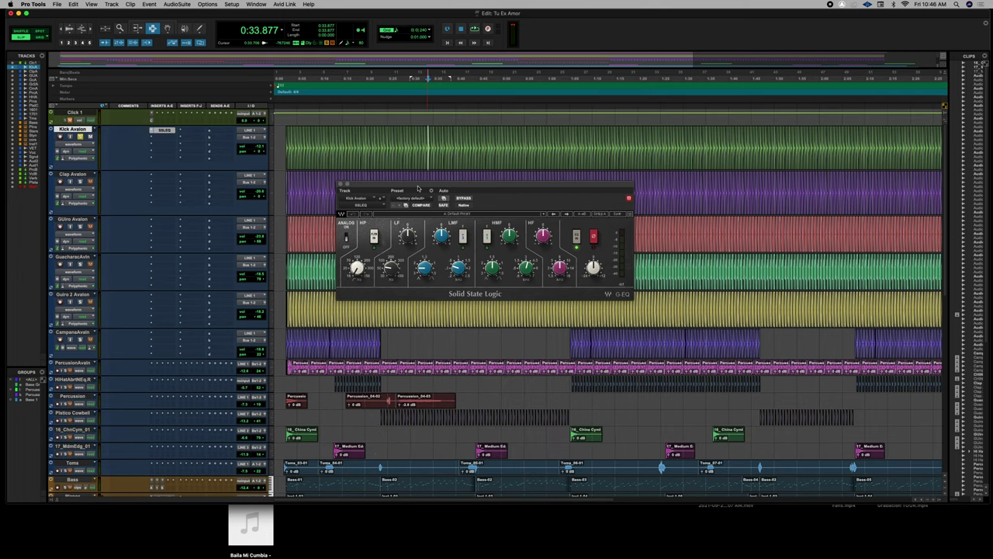
left_click_drag(417, 189, 428, 190)
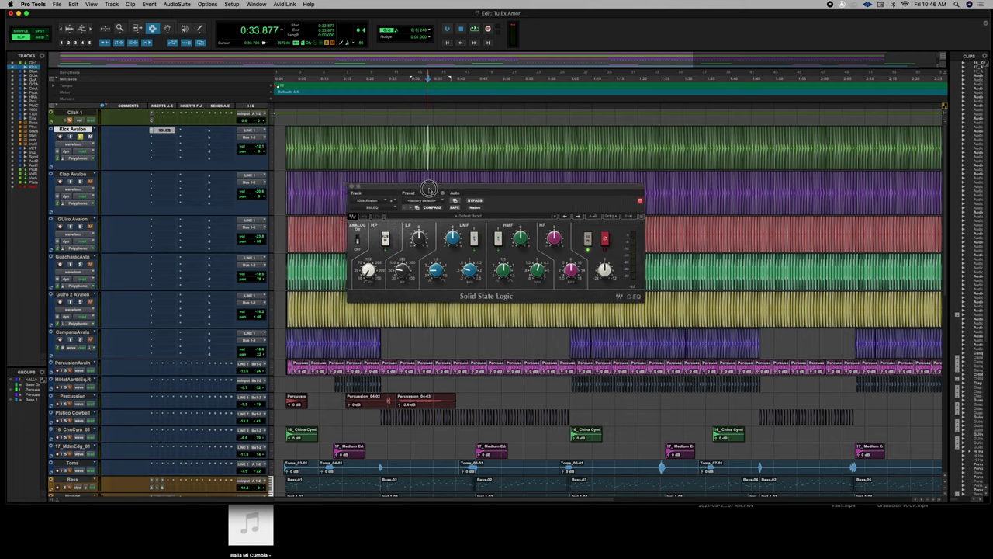
left_click(429, 190)
left_click_drag(429, 189, 433, 175)
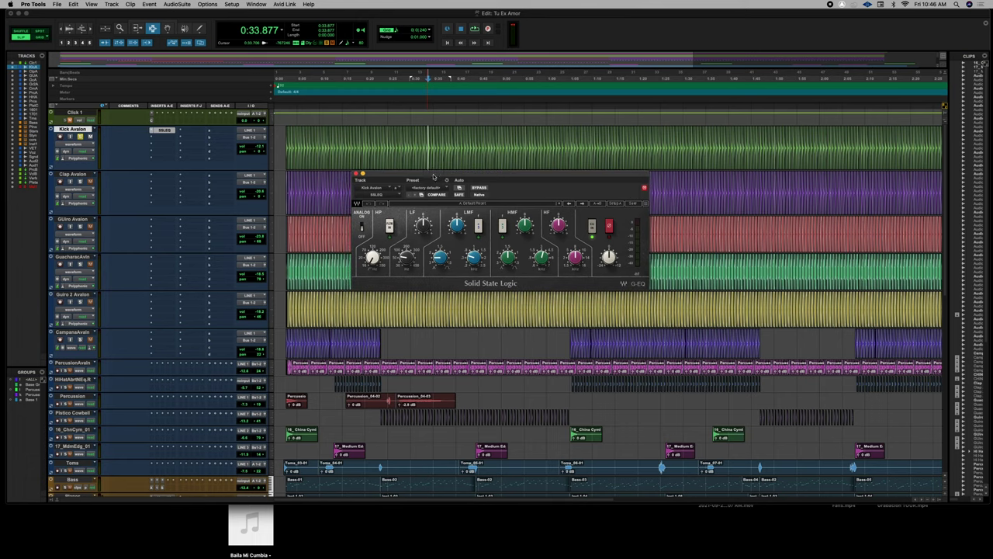
left_click_drag(433, 175, 433, 158)
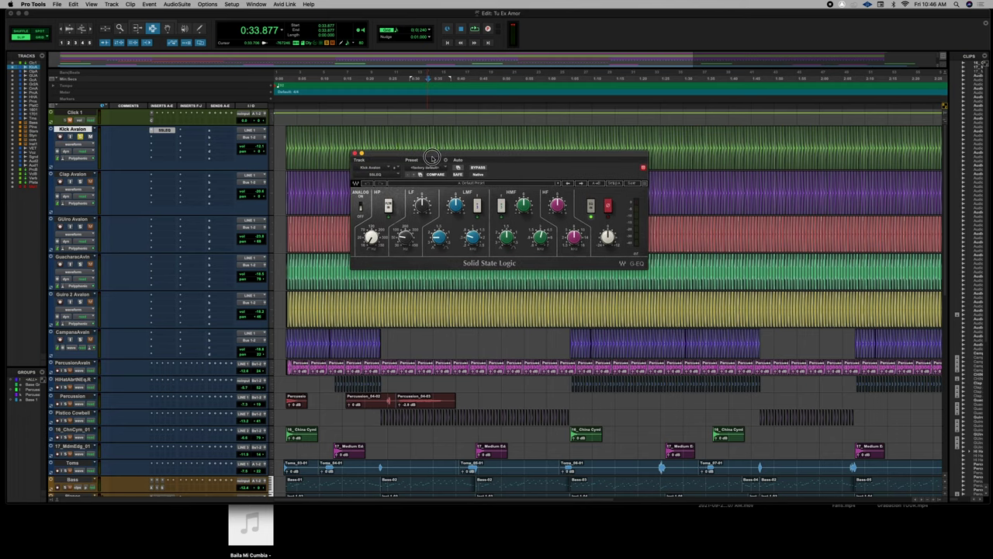
left_click_drag(432, 158, 449, 144)
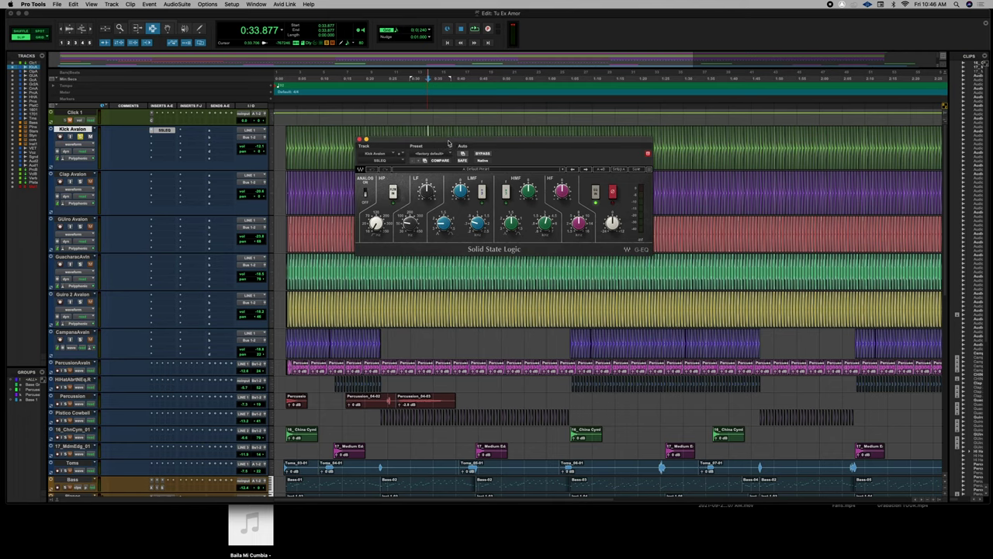
left_click_drag(449, 143, 439, 180)
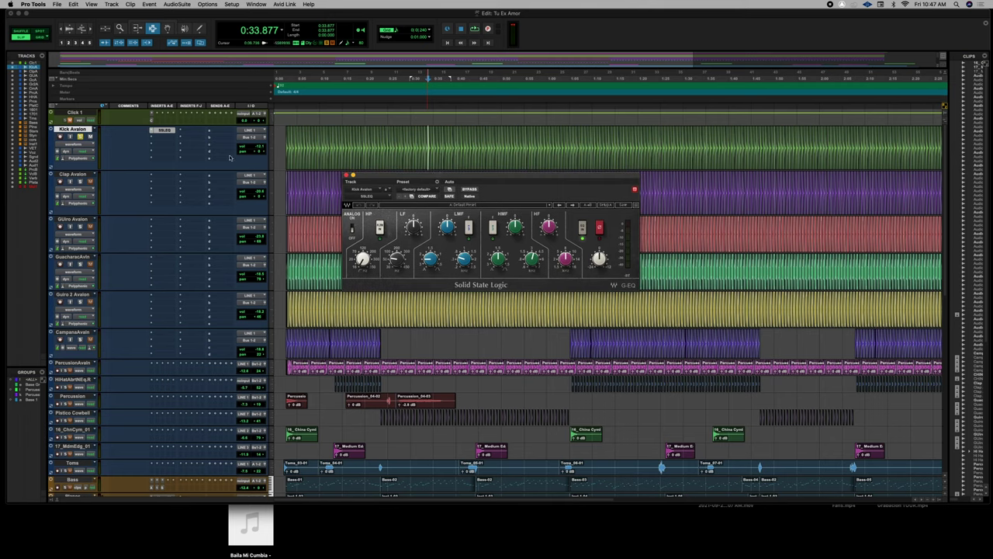
Step: Search the plug-ins for "ssl" and insert UAD SSL E Channel Strip (mono/stereo) below the SSLEQ on the Kick Avalon track
left_click(164, 140)
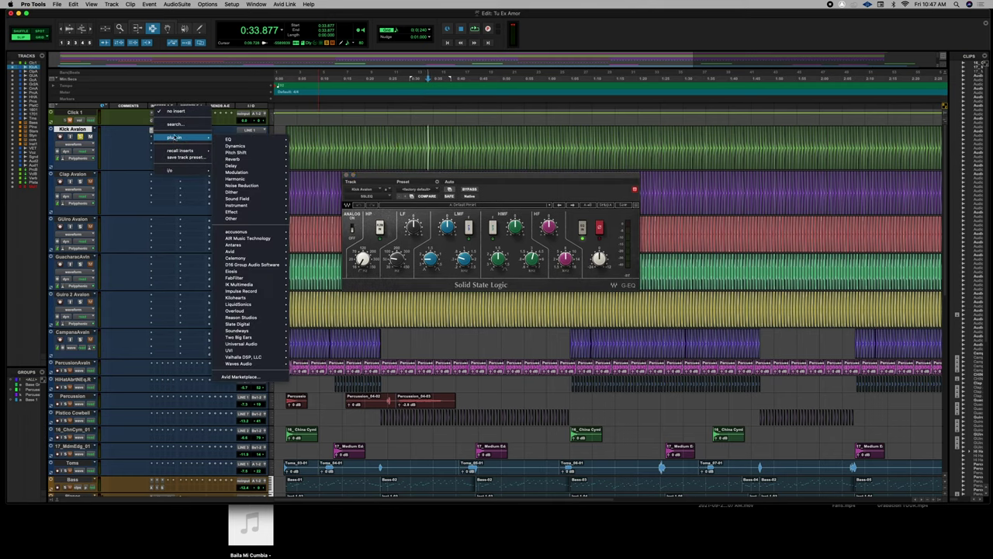
left_click(173, 125)
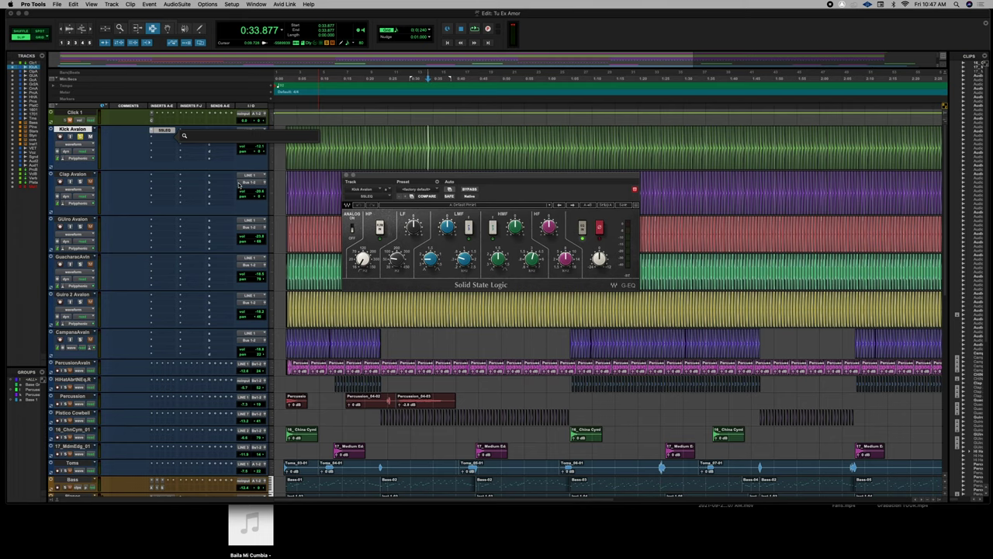
type("ssl")
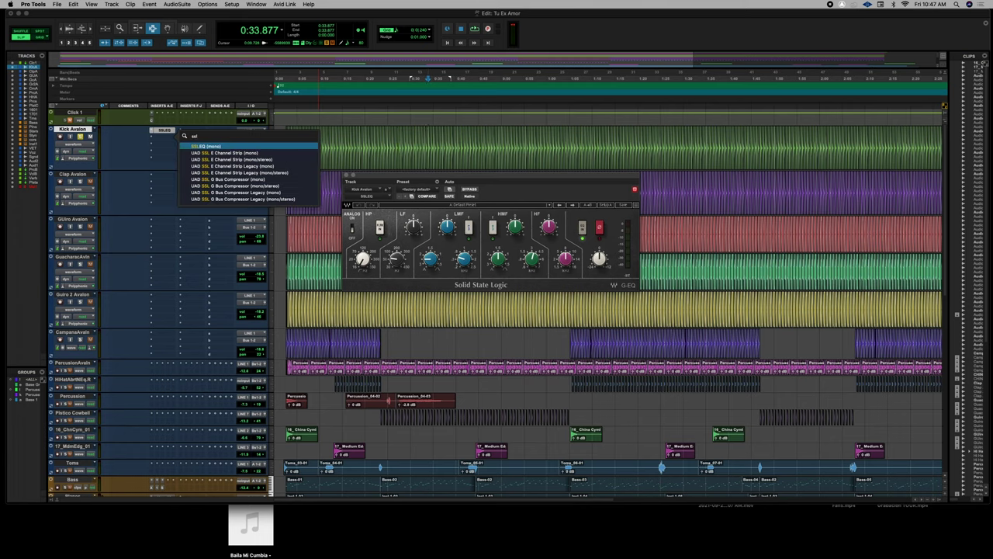
left_click(258, 159)
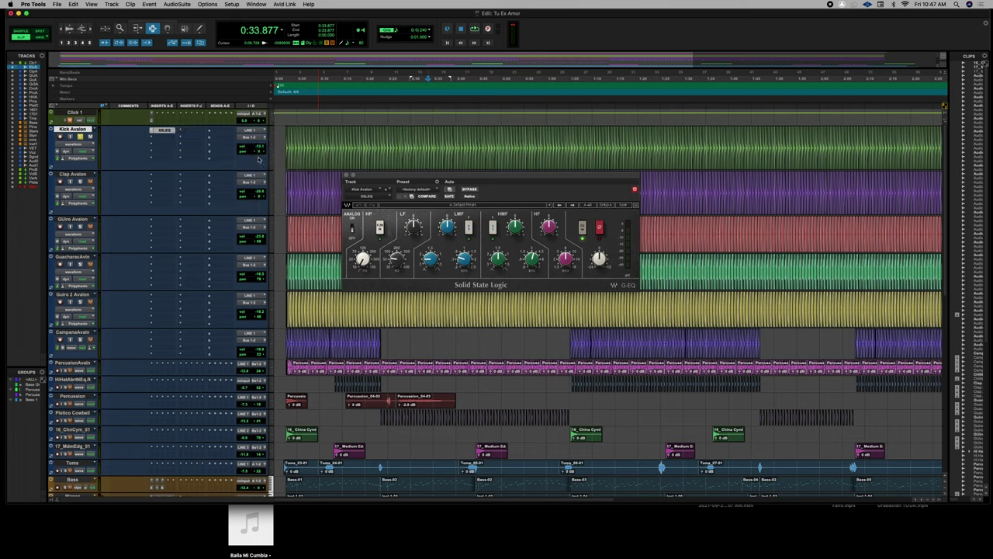
left_click_drag(419, 179, 517, 105)
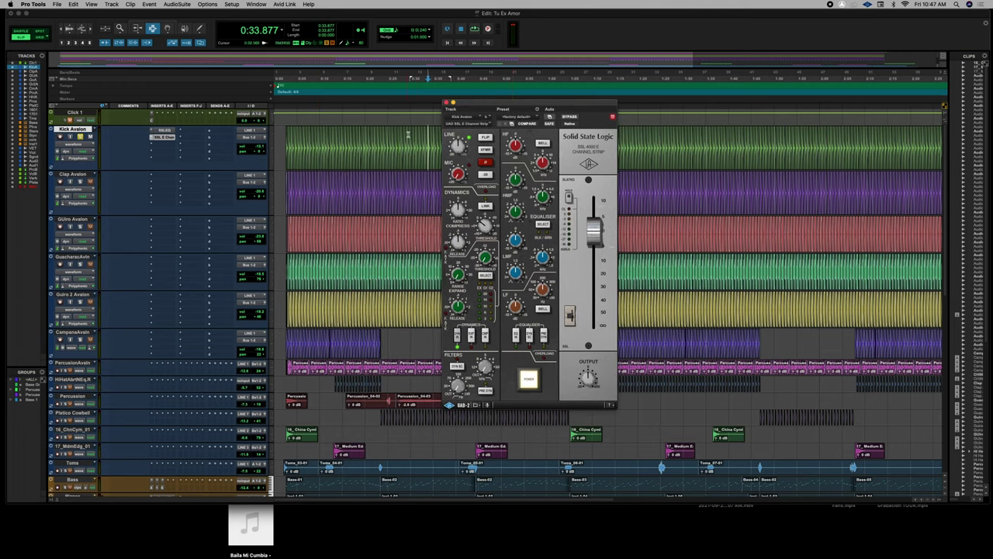
Step: Examine the SSLEQ and the SSL E Channel Strip in turn to compare their EQ controls
left_click(164, 130)
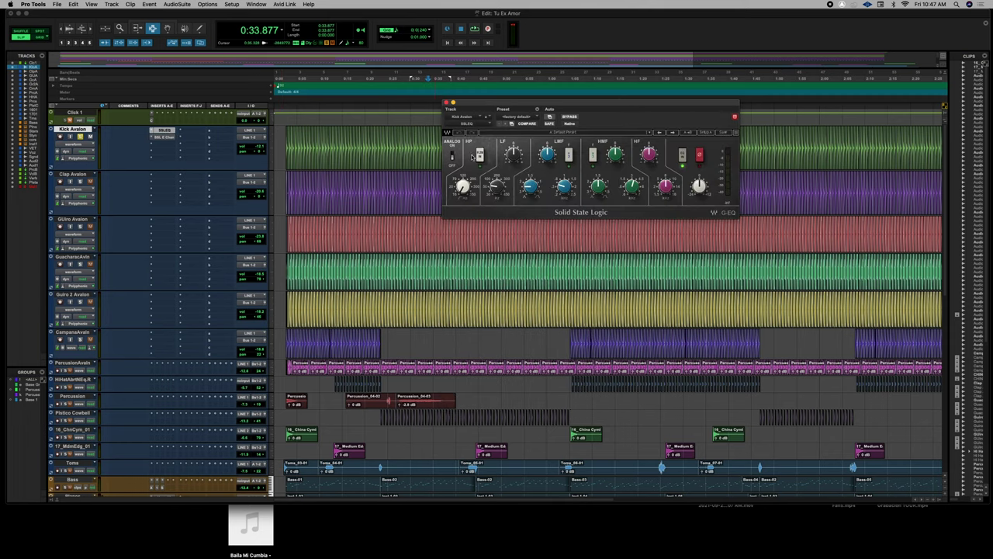
left_click_drag(523, 106, 425, 151)
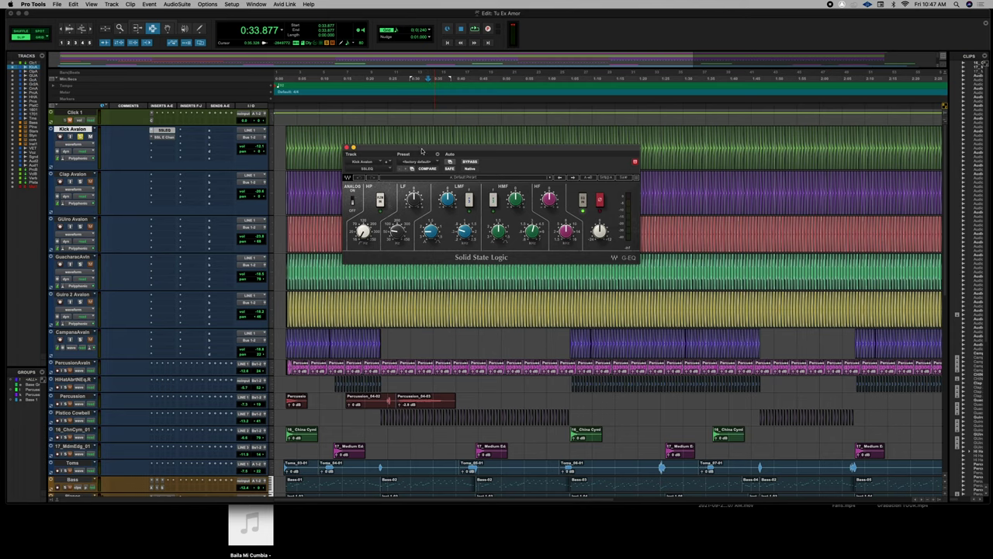
left_click_drag(421, 149, 422, 148)
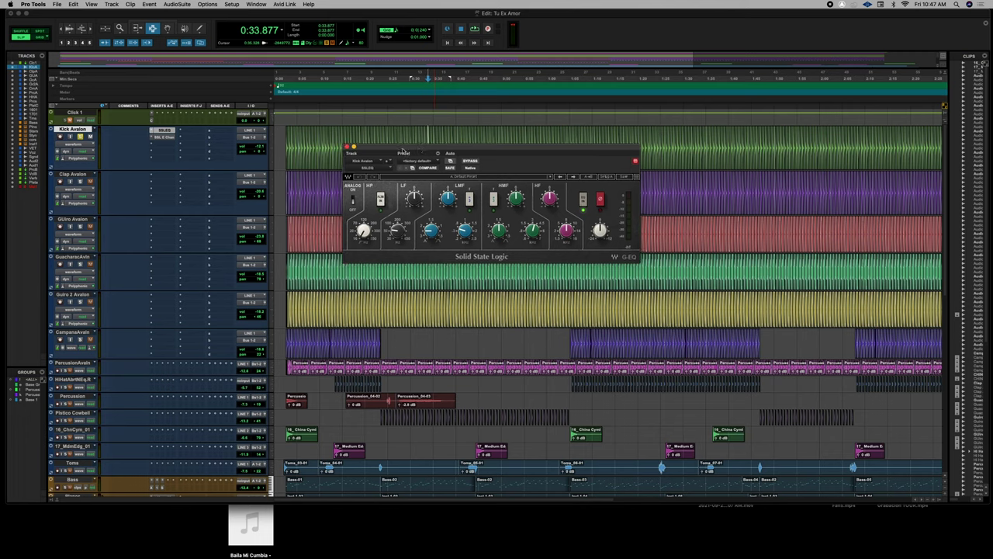
left_click(167, 138)
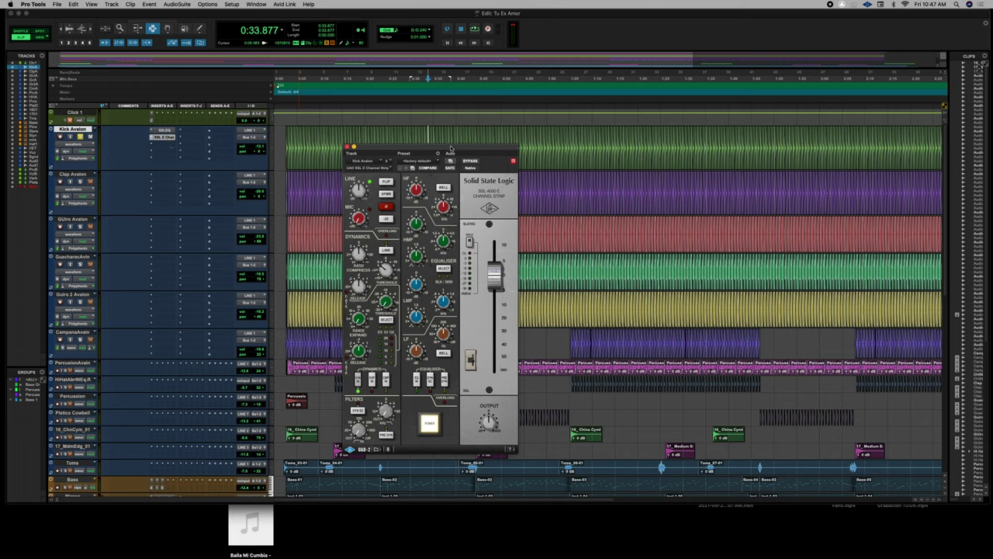
left_click_drag(450, 147, 510, 108)
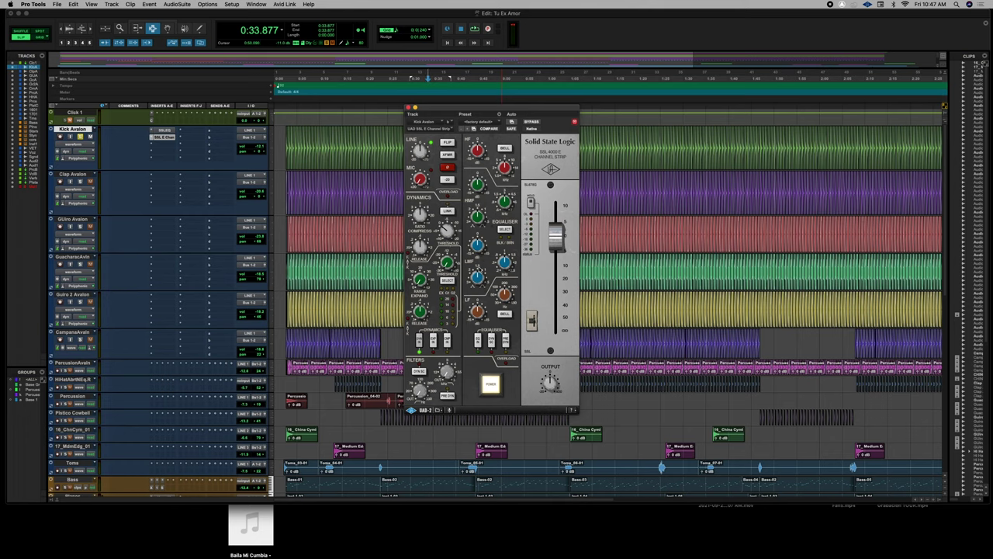
Step: Remove the SSL E Channel Strip from the Kick Avalon track and bring back the SSLEQ window
left_click(152, 138)
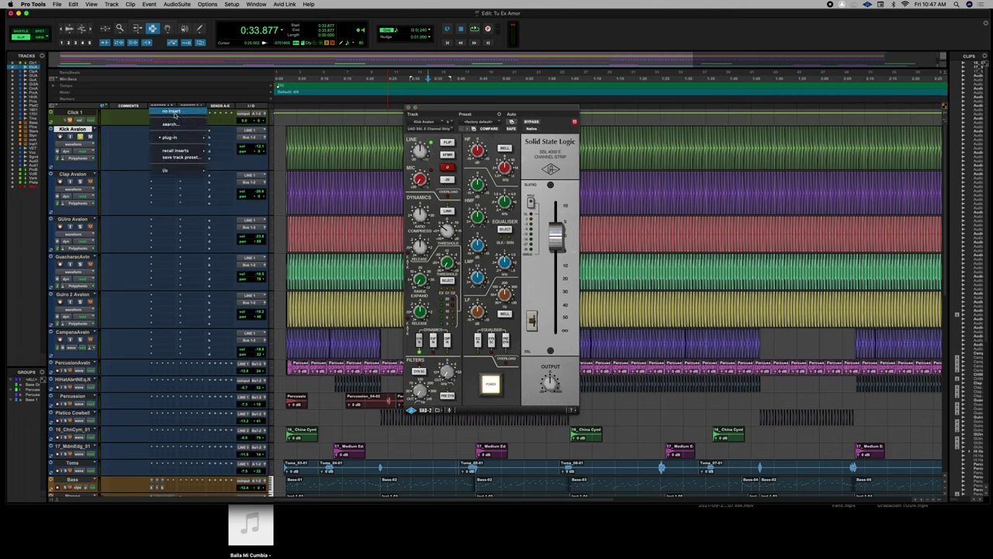
left_click(166, 132)
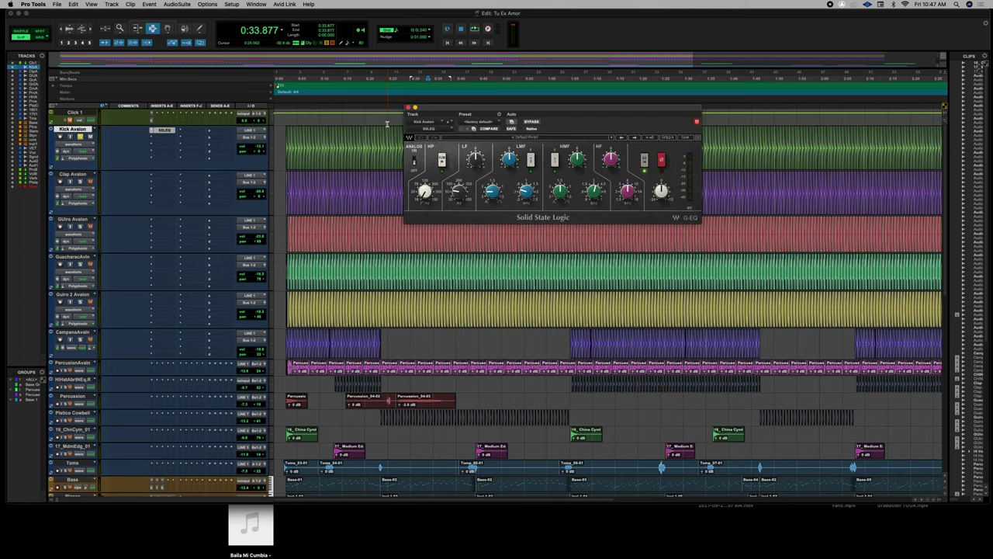
left_click_drag(471, 107, 448, 212)
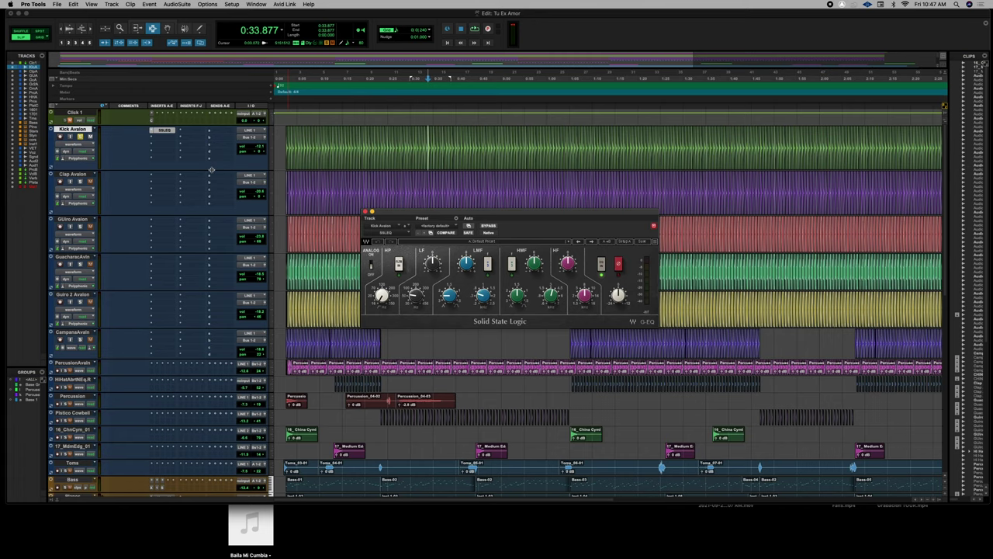
Step: Increase the Kick Avalon track's height and play the kick from just before its waveform begins
left_click_drag(212, 170, 210, 193)
left_click(378, 177)
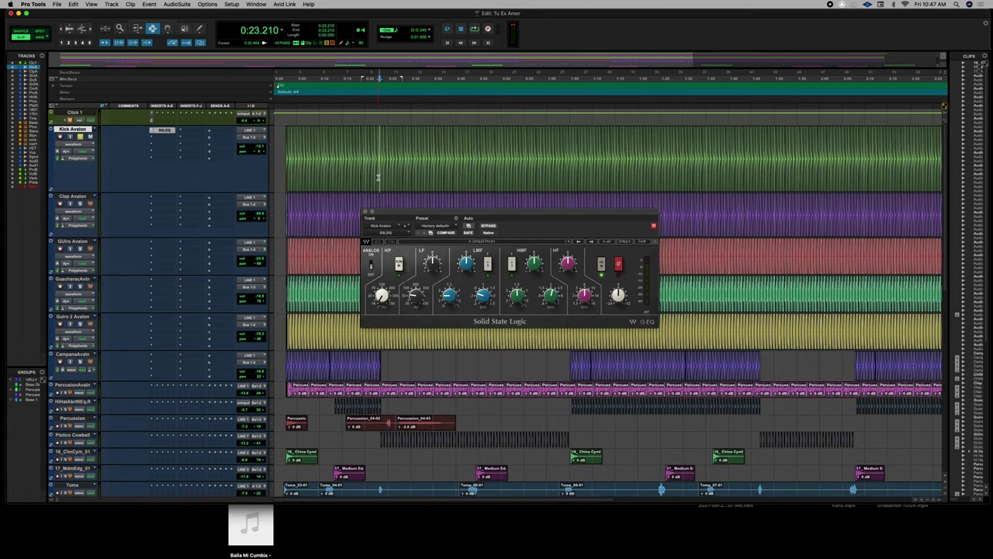
left_click(377, 176)
left_click(281, 174)
left_click_drag(456, 215, 452, 218)
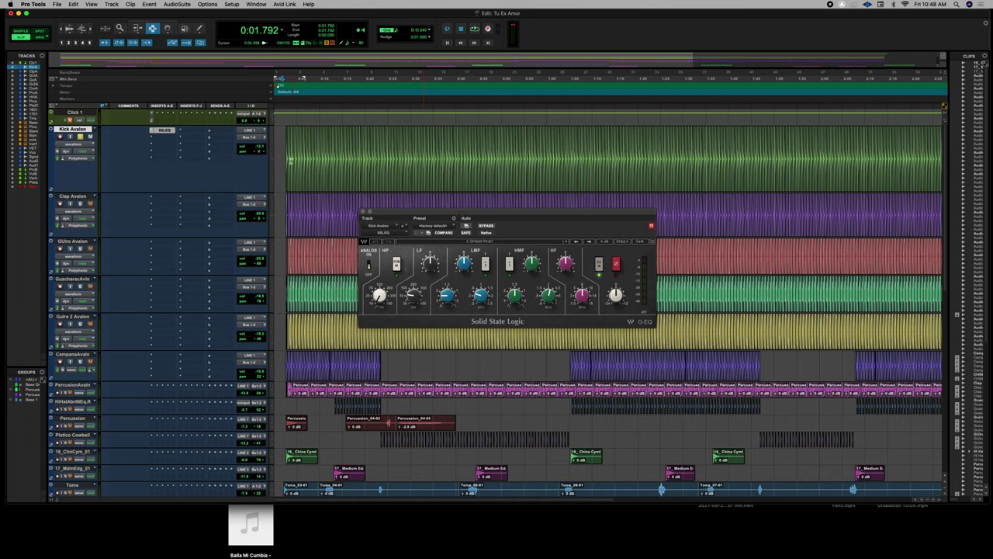
left_click(281, 151)
key("space")
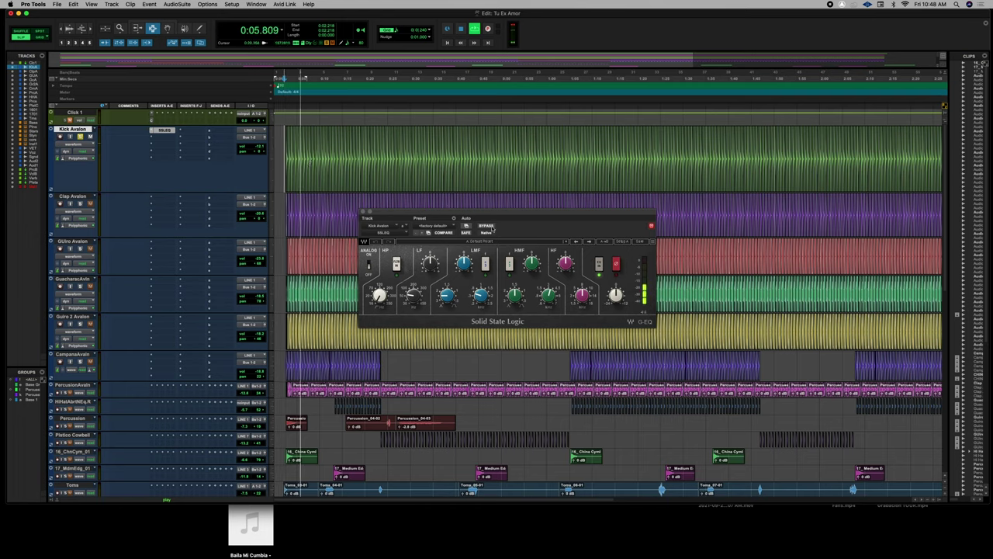
left_click_drag(507, 215, 487, 180)
Step: Raise the kick track's volume slightly, engage the SSLEQ's LMF range switch and boost its low-frequency gain
left_click_drag(257, 145, 257, 146)
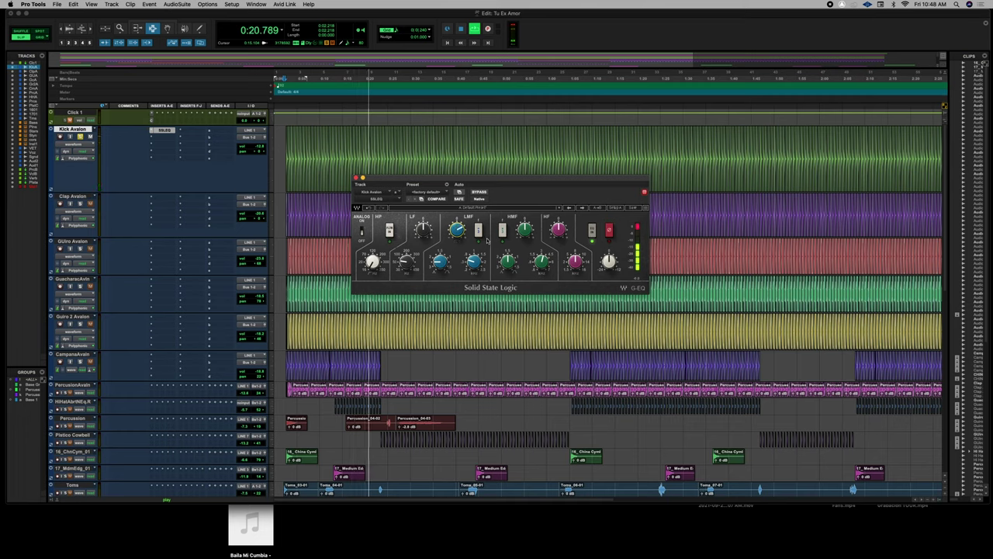
left_click(479, 232)
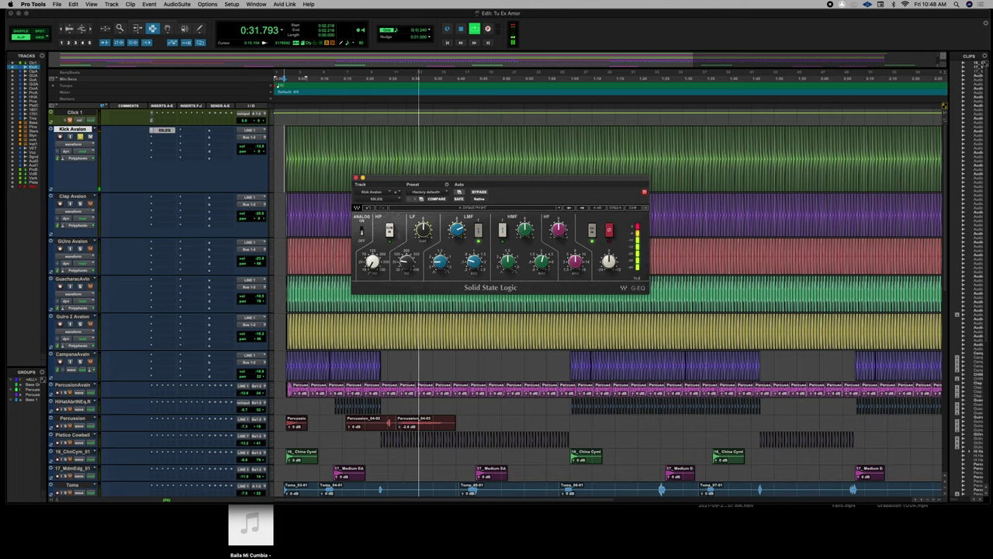
left_click_drag(423, 234, 422, 229)
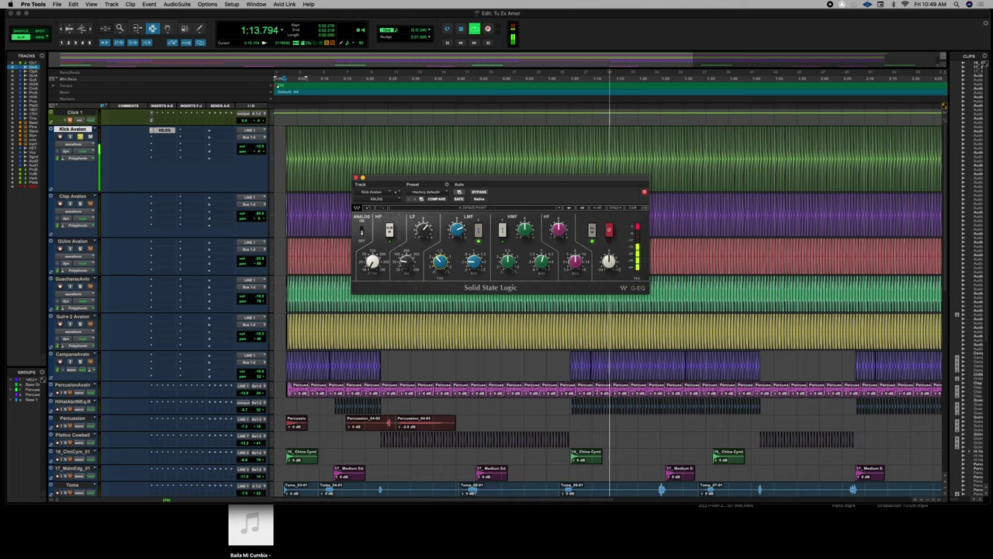
Step: Compare the kick with the SSLEQ bypassed and active during playback, ending with playback stopped
left_click(480, 191)
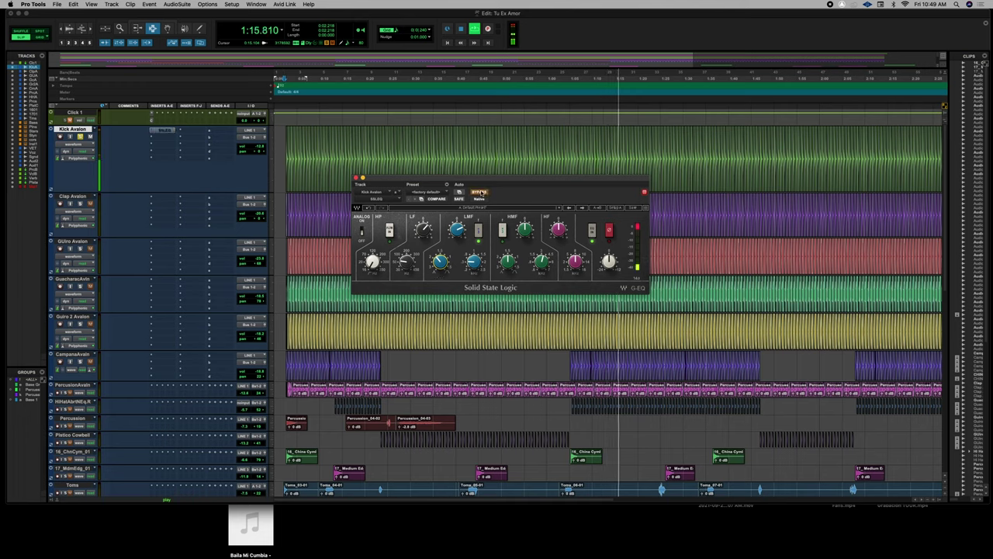
left_click(480, 192)
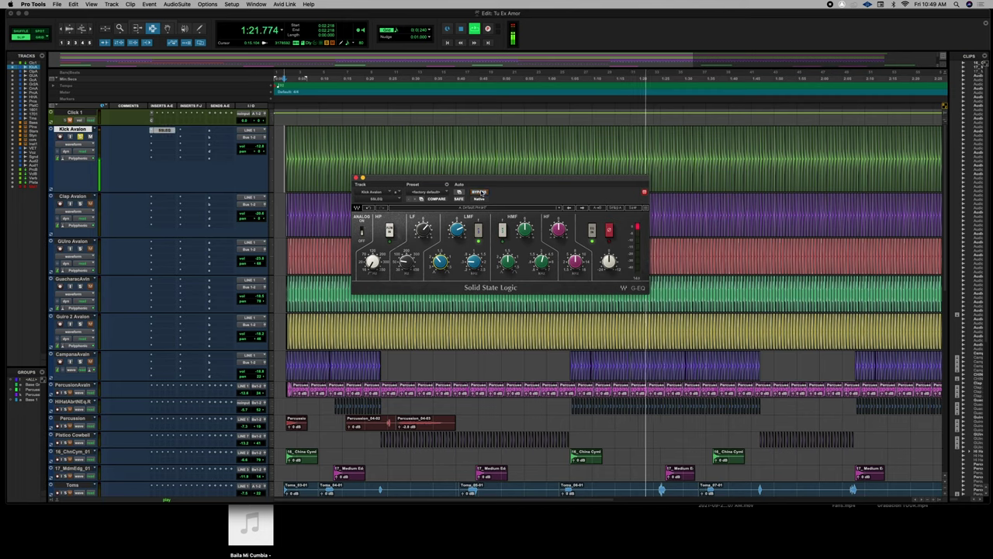
left_click(480, 192)
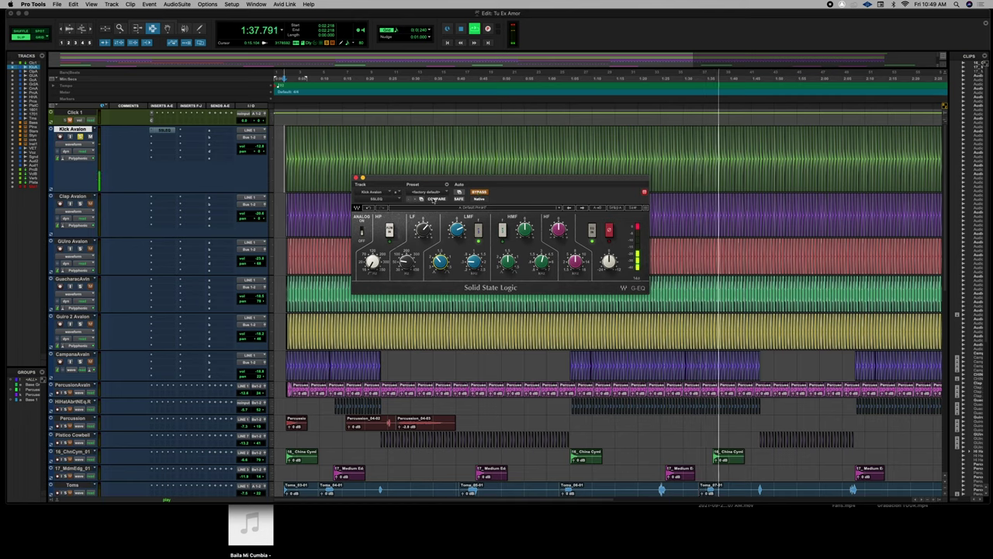
key("space")
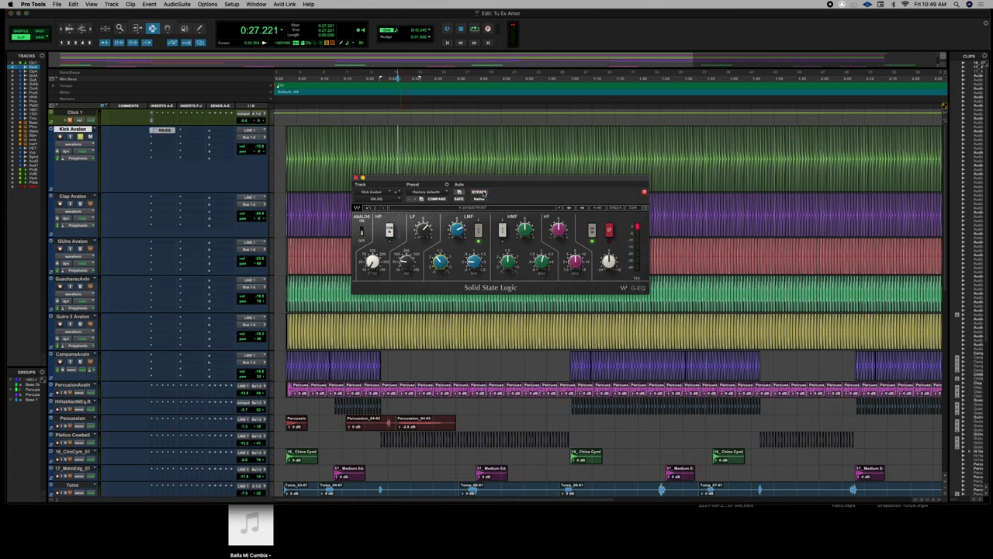
Step: Engage the SSLEQ's high-pass filter and raise its cutoff while playing the kick from about 0:27
key("space")
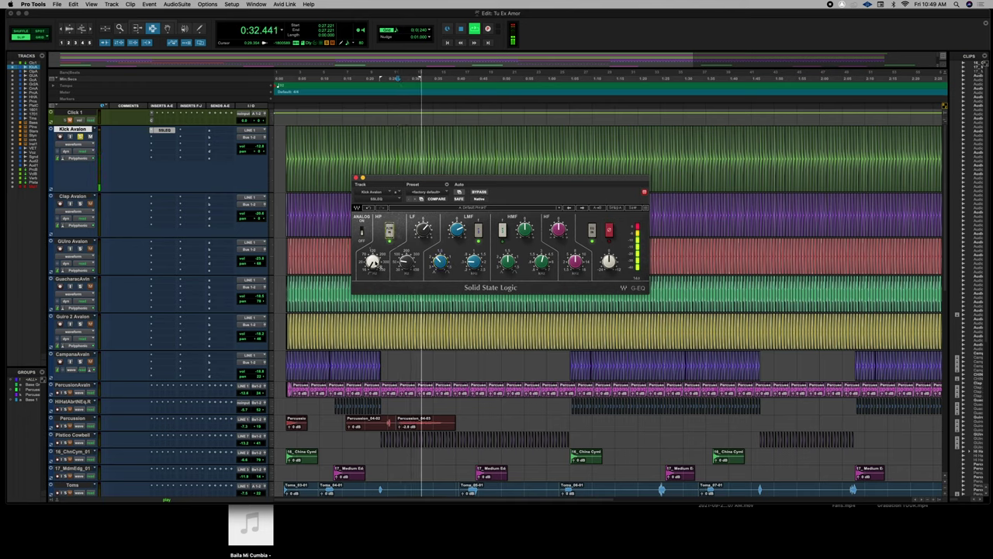
key("space")
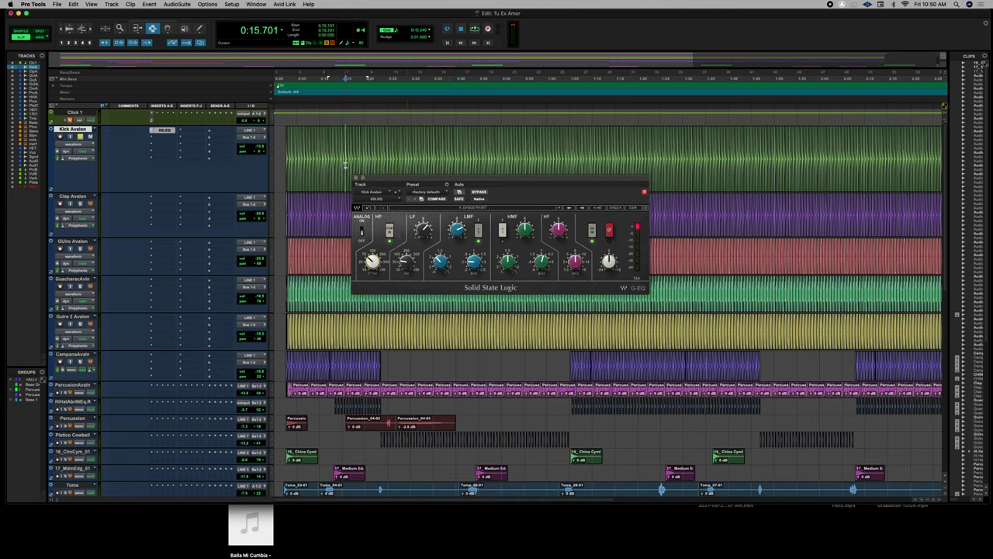
Step: Play the kick from about 0:15 and again from about 0:35 while adjusting the SSLEQ's low-frequency band
key("space")
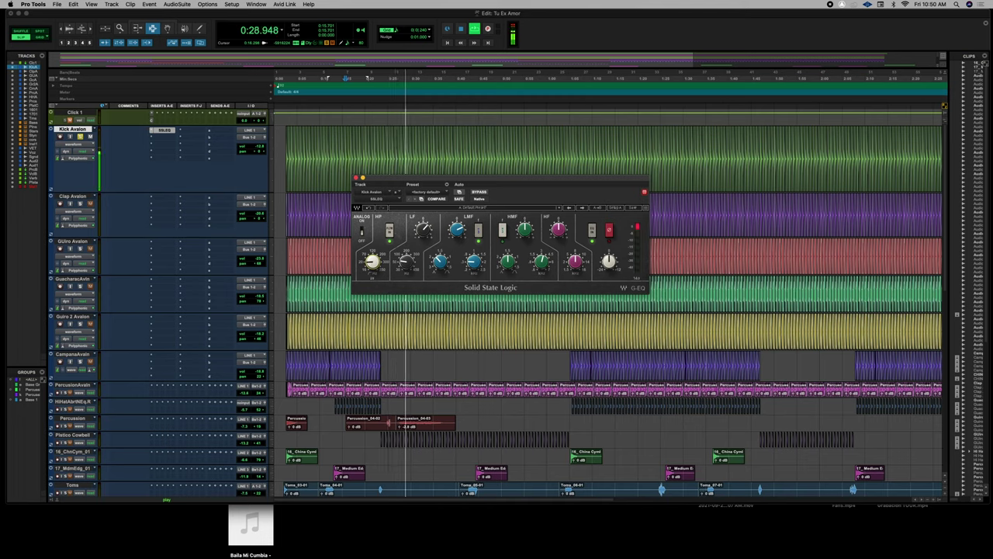
key("space")
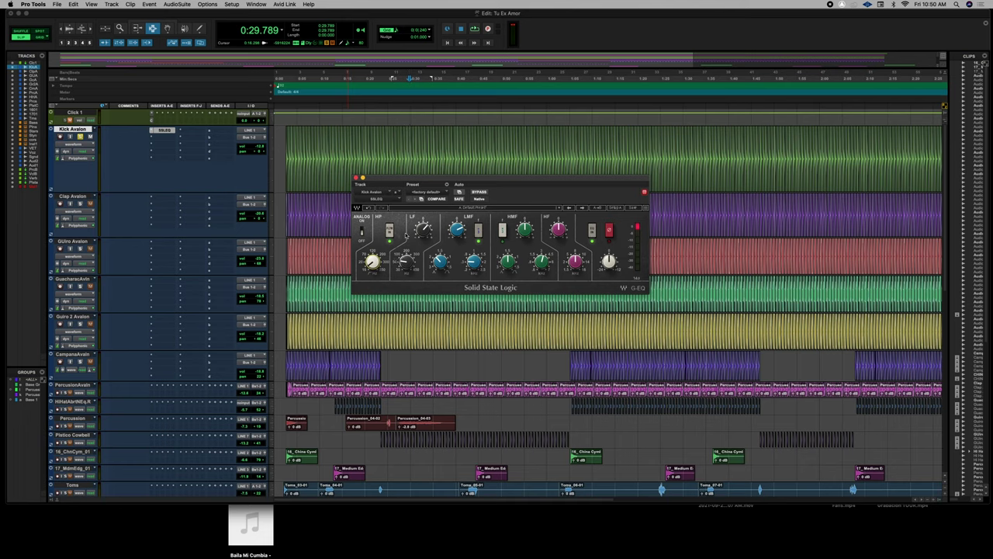
left_click(433, 144)
key("space")
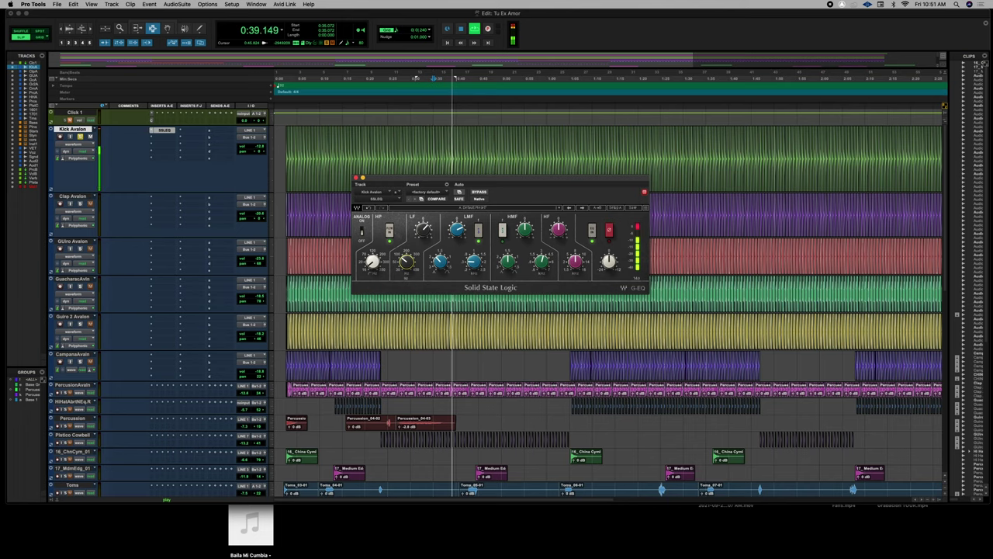
key("space")
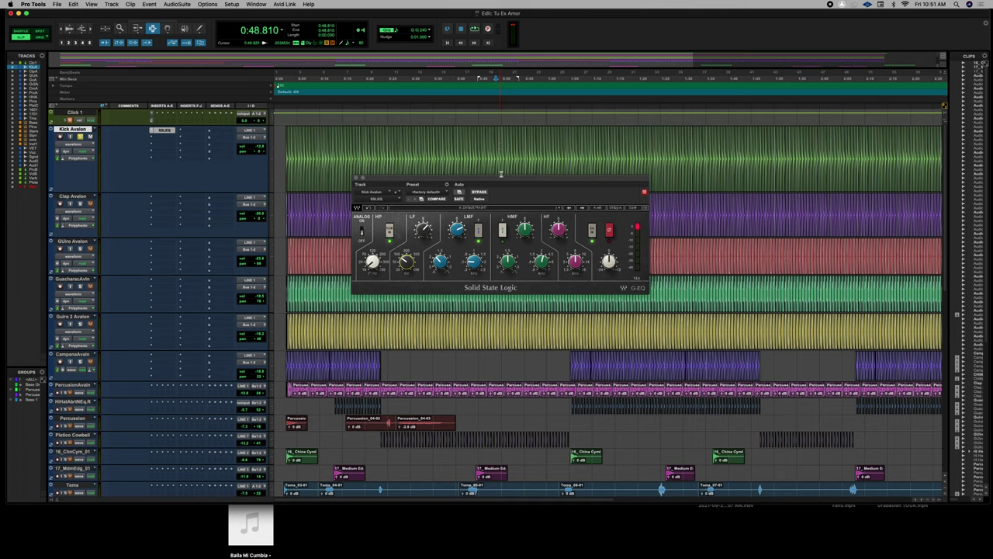
Step: Engage the HMF range switch and boost the high-frequency gain while playing the kick from about 0:48, checking it against bypass
key("space")
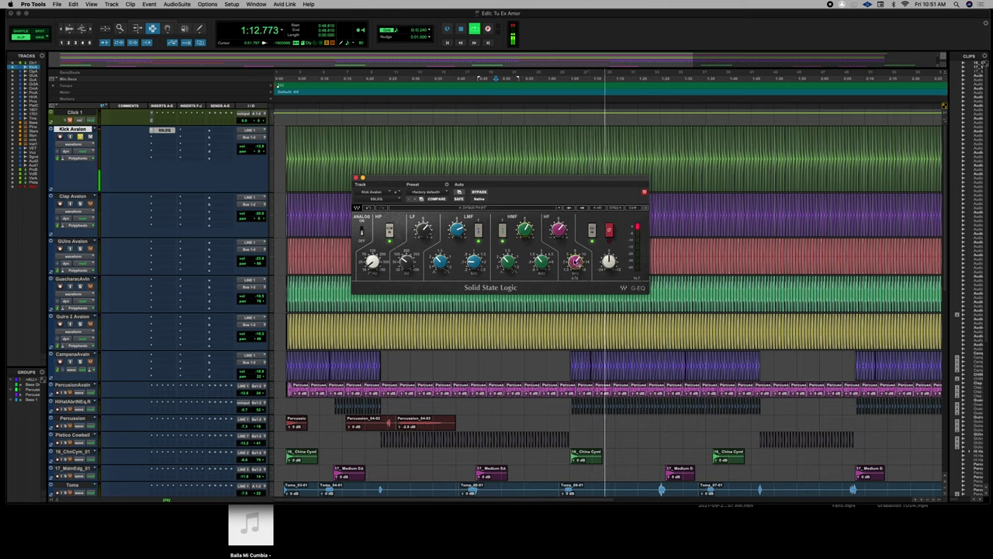
left_click(504, 232)
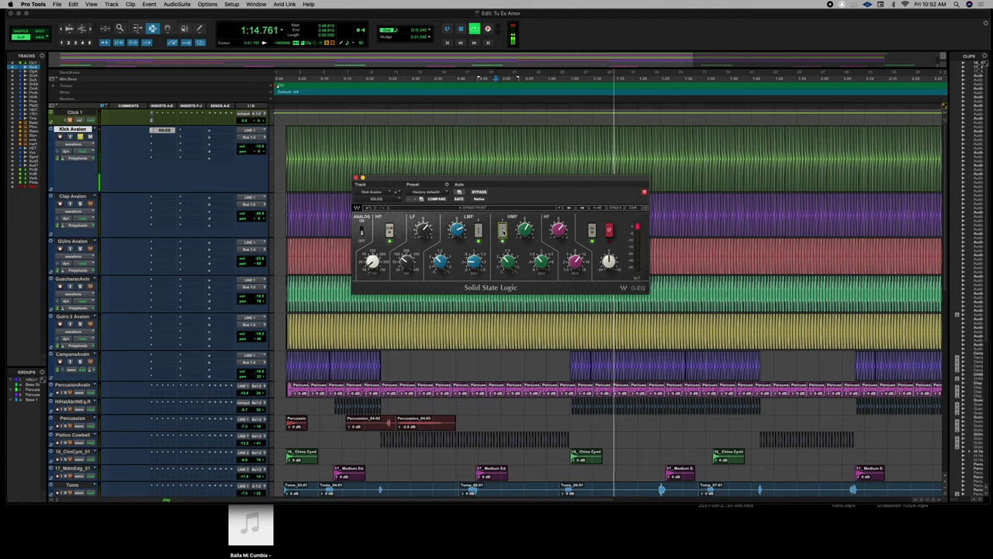
left_click(479, 192)
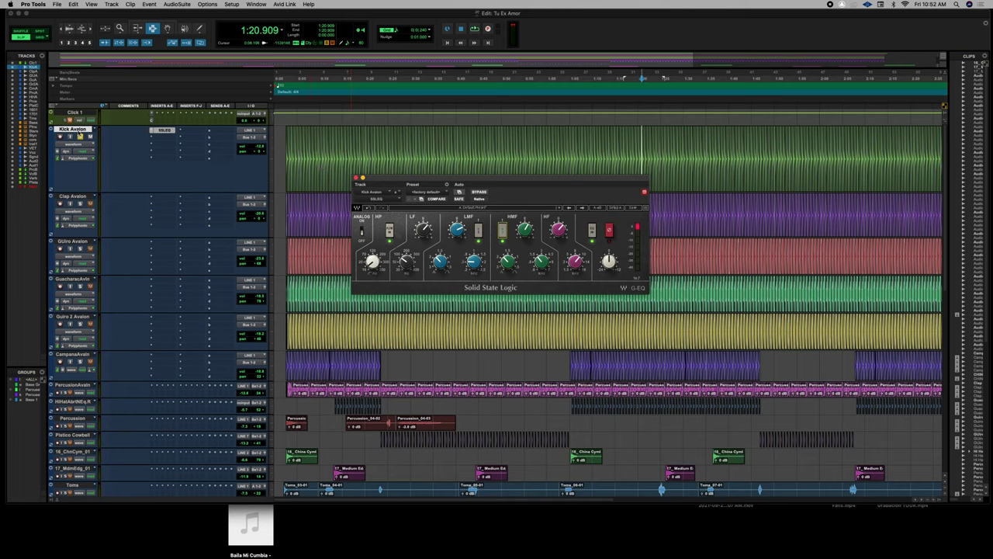
Step: Play from just before the waveforms begin, soloing the clap, both guiros, guacharaca and campana with the kick and rebalancing the percussion volumes
left_click(325, 167)
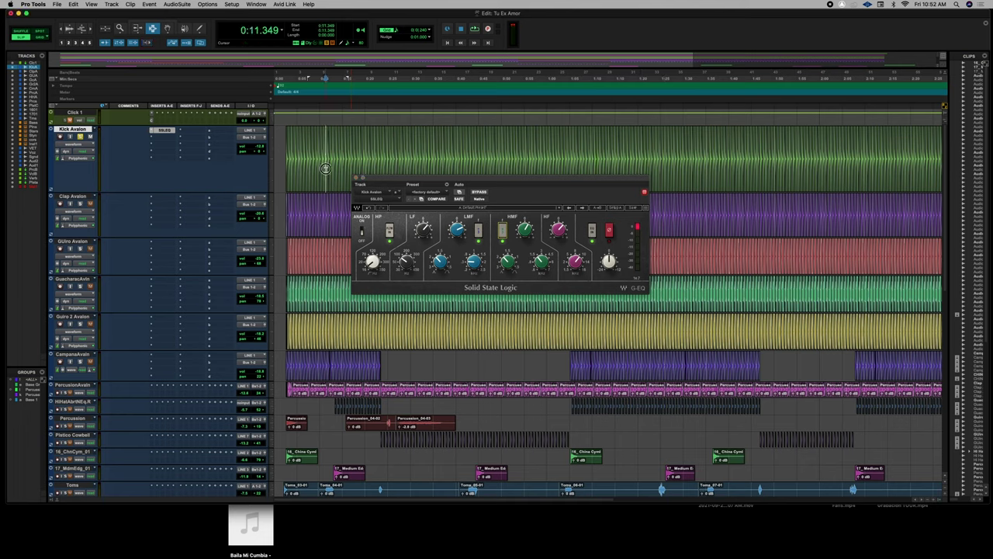
left_click(282, 198)
key("space")
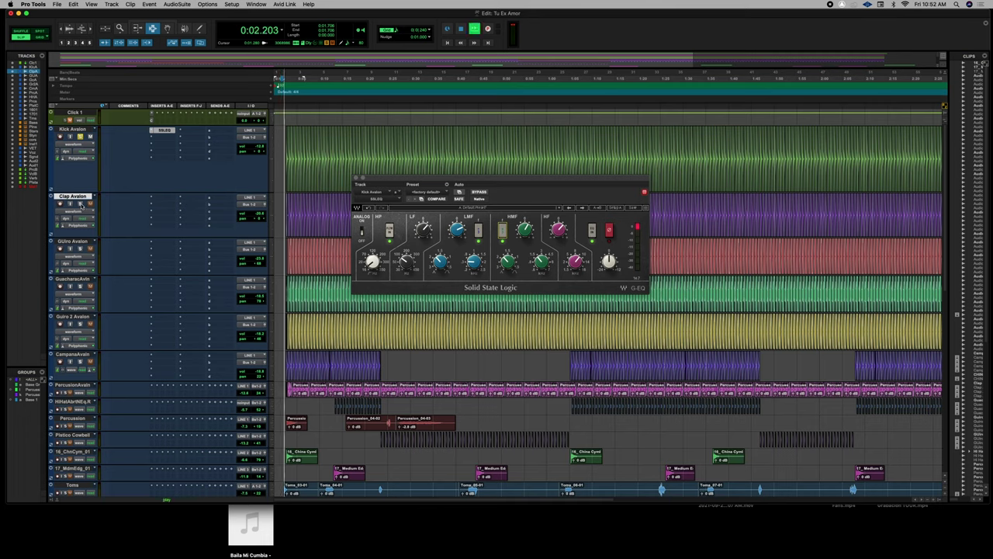
left_click(257, 212)
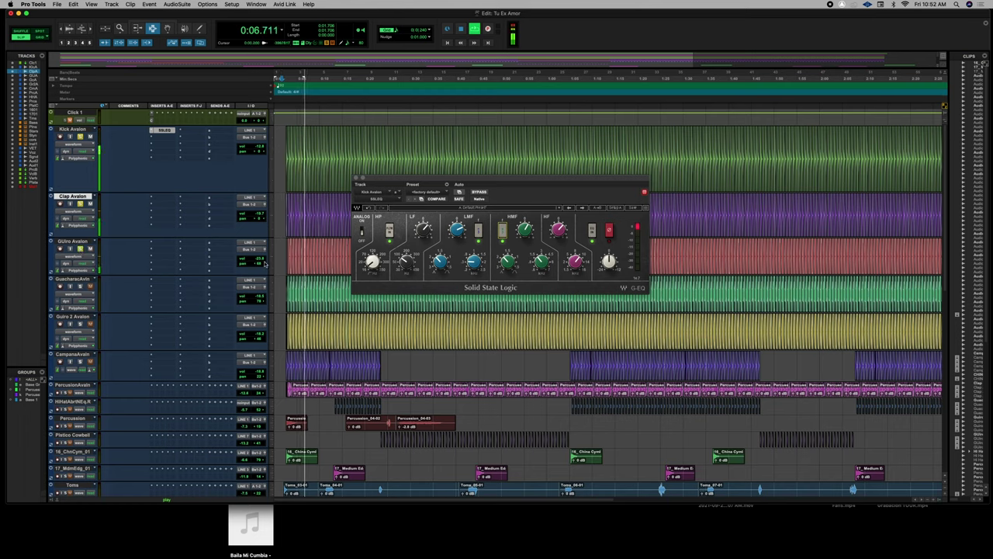
left_click(79, 286)
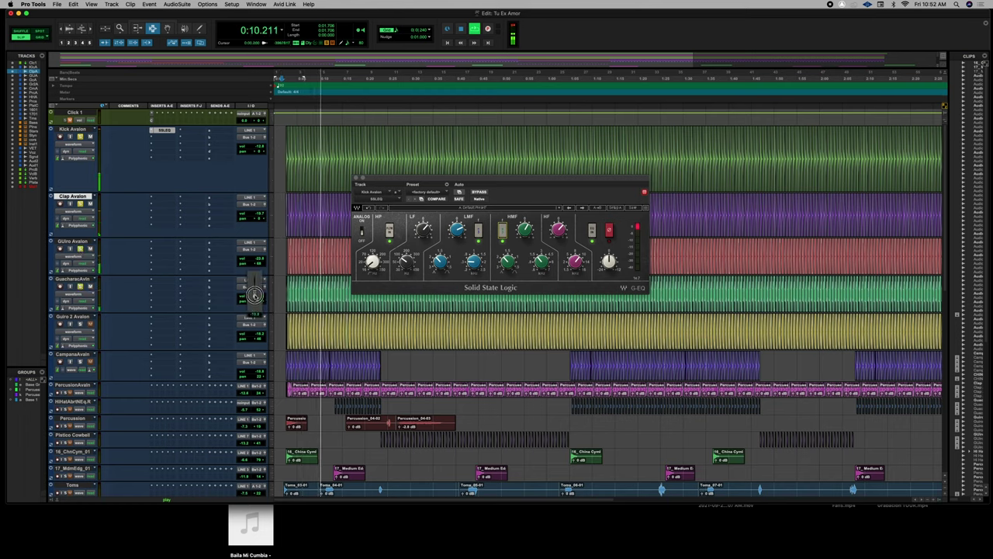
left_click(258, 332)
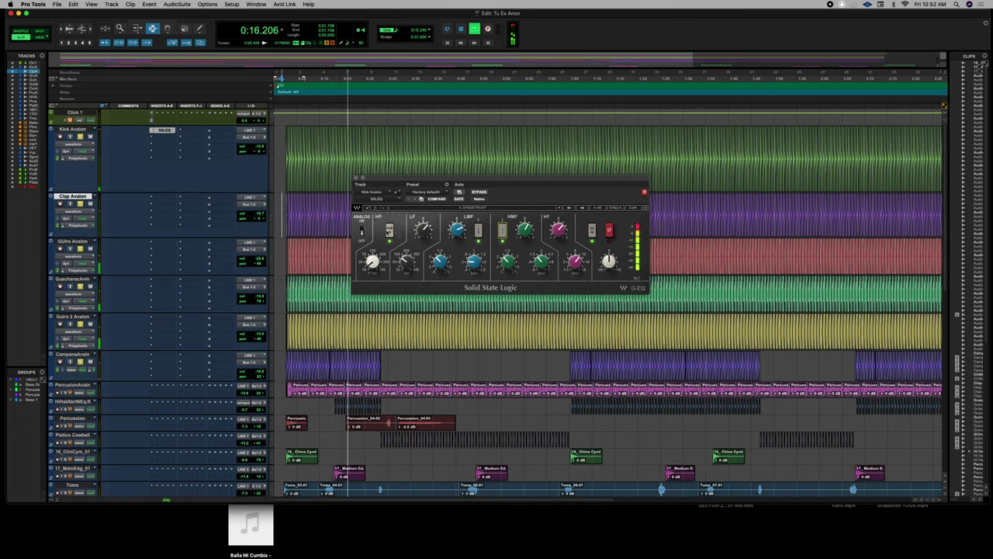
Step: Compare the soloed percussion with the kick's SSLEQ bypassed and active, replaying from about 0:02 and ending with playback stopped
left_click(478, 191)
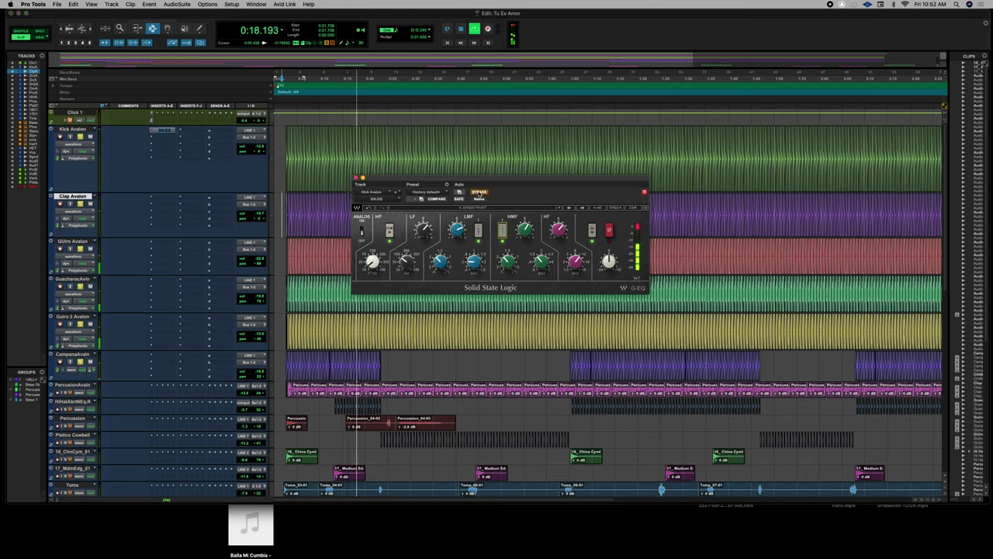
left_click(479, 191)
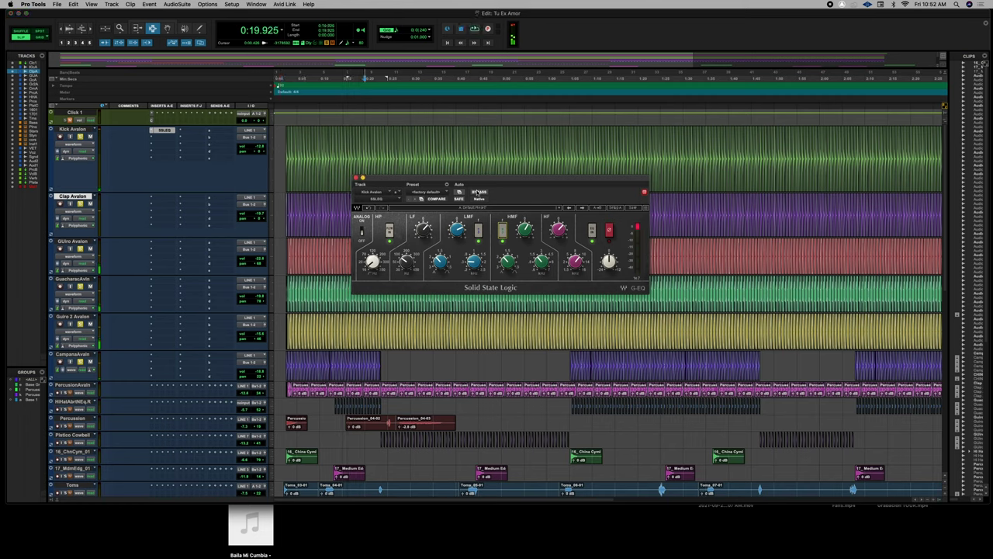
left_click(285, 190)
key("space")
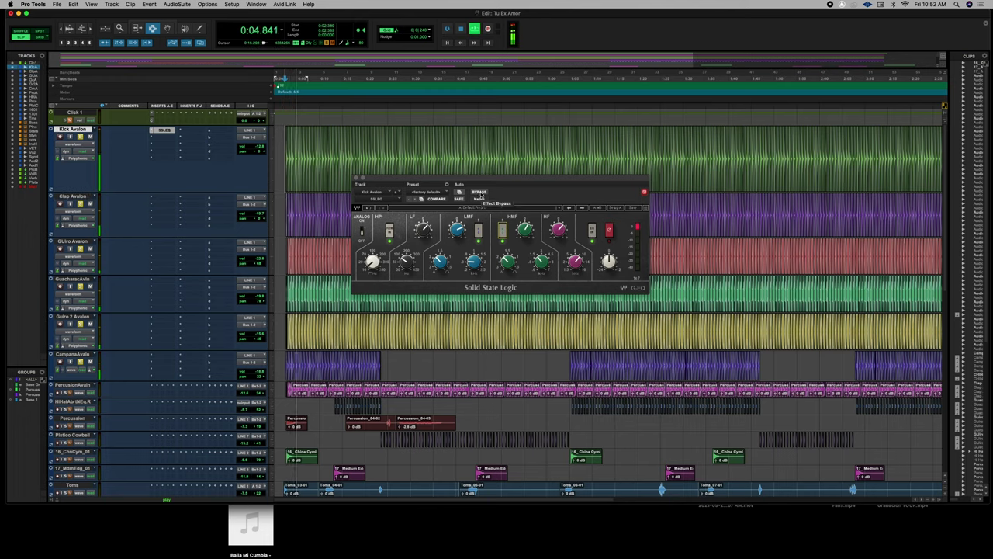
left_click(478, 192)
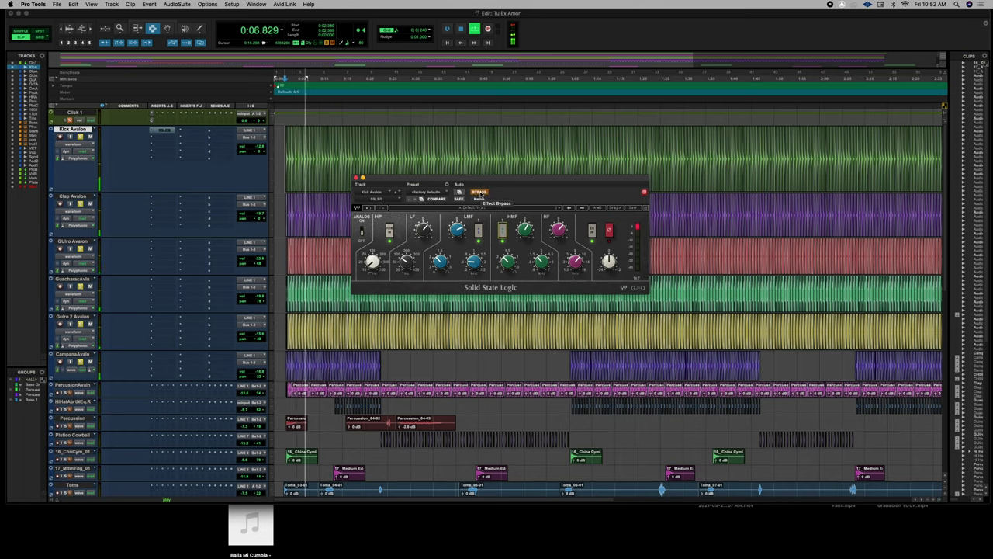
left_click(479, 191)
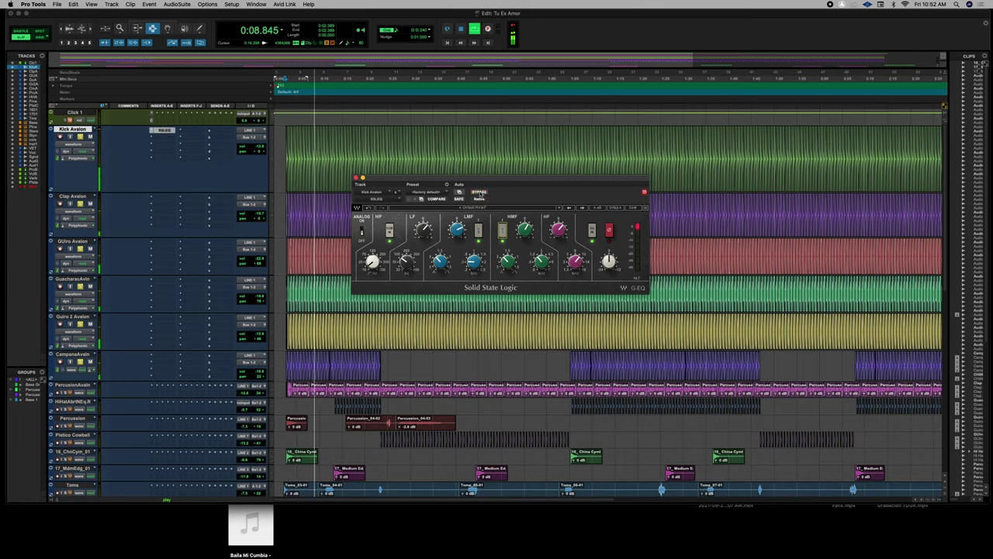
left_click(479, 192)
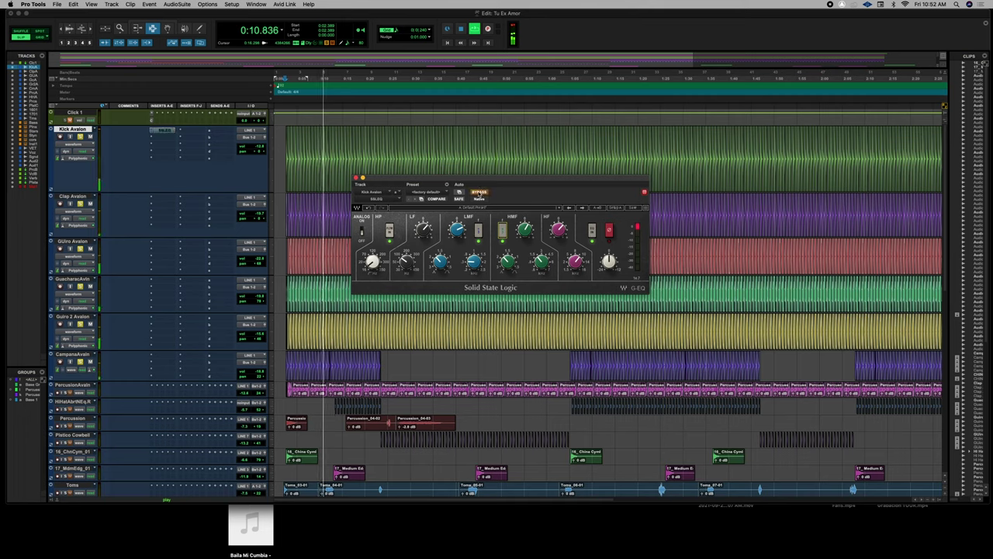
left_click(478, 192)
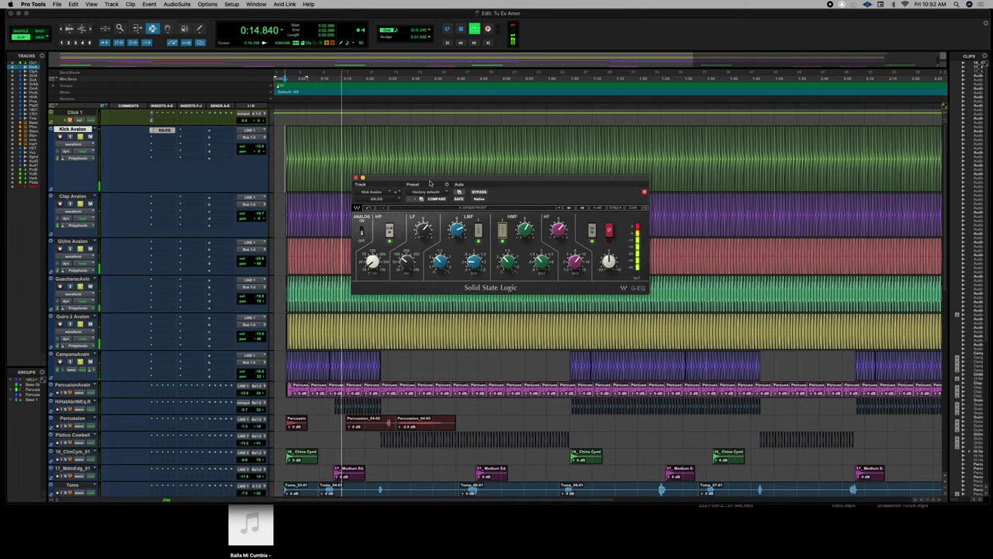
key("space")
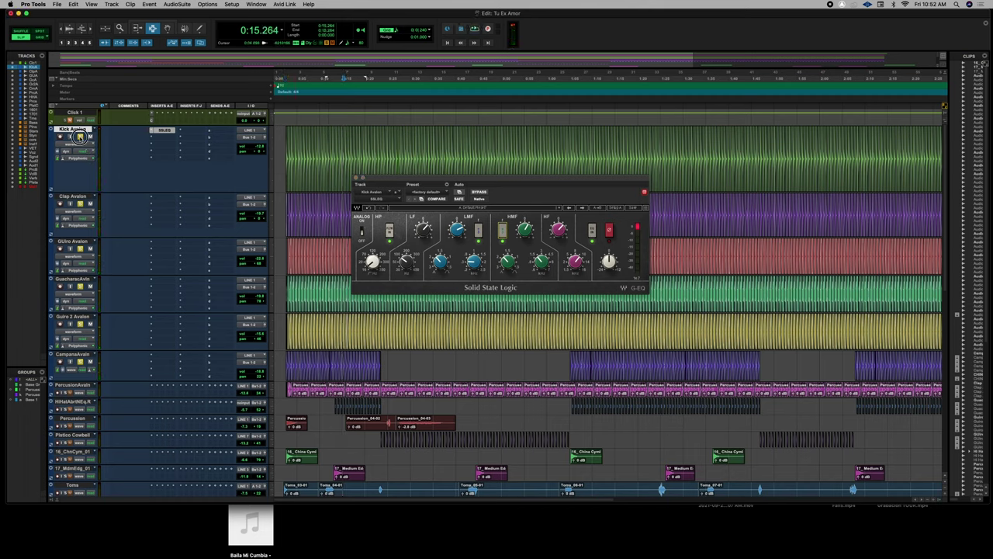
Step: Leave only the kick soloed, shift the SSLEQ window upward and play the kick bypassed from about 0:30
left_click(397, 148)
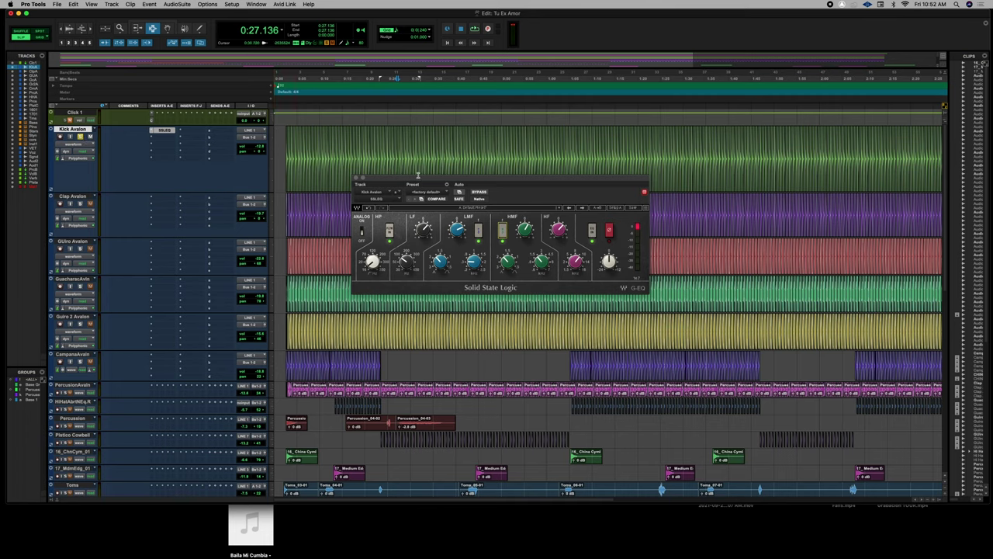
left_click_drag(451, 183, 450, 167)
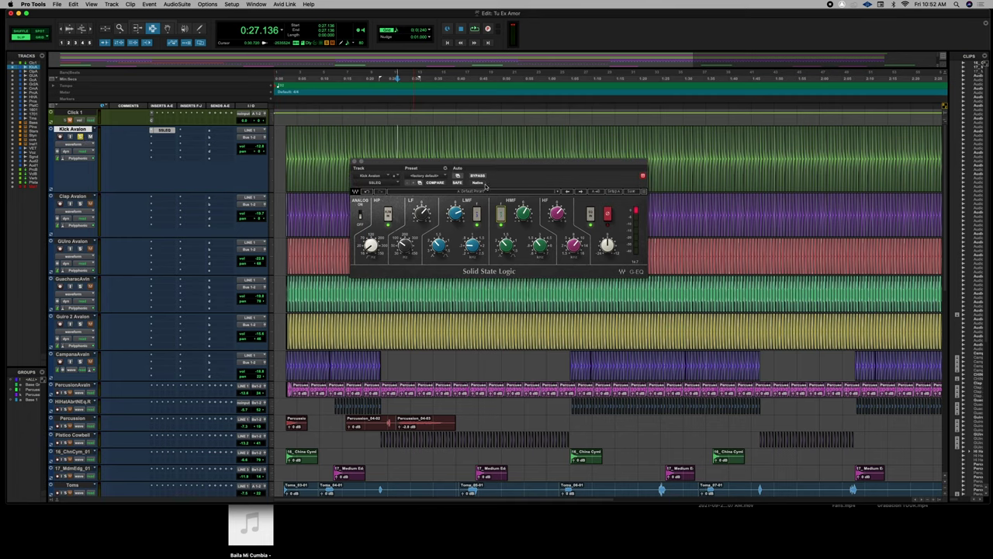
key("space")
left_click(411, 142)
left_click(479, 176)
key("space")
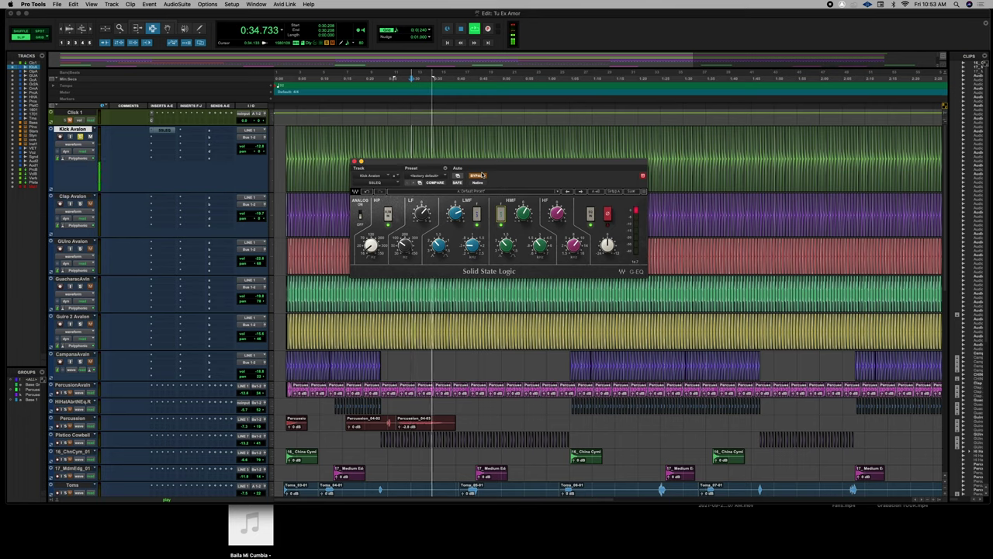
left_click_drag(487, 166, 491, 164)
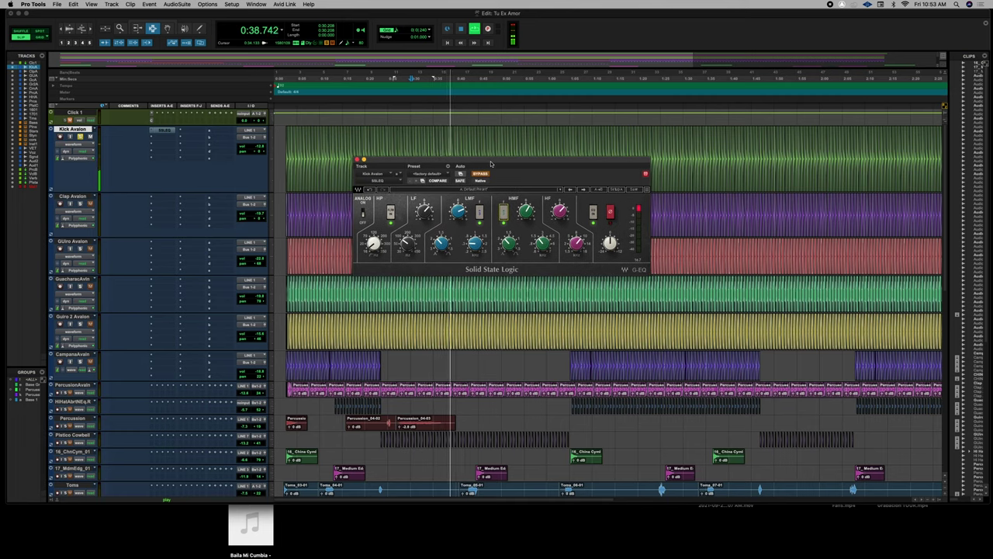
Step: Lower the SSLEQ's output gain slightly, compare the kick bypassed and active during playback, and stop playback
left_click(480, 174)
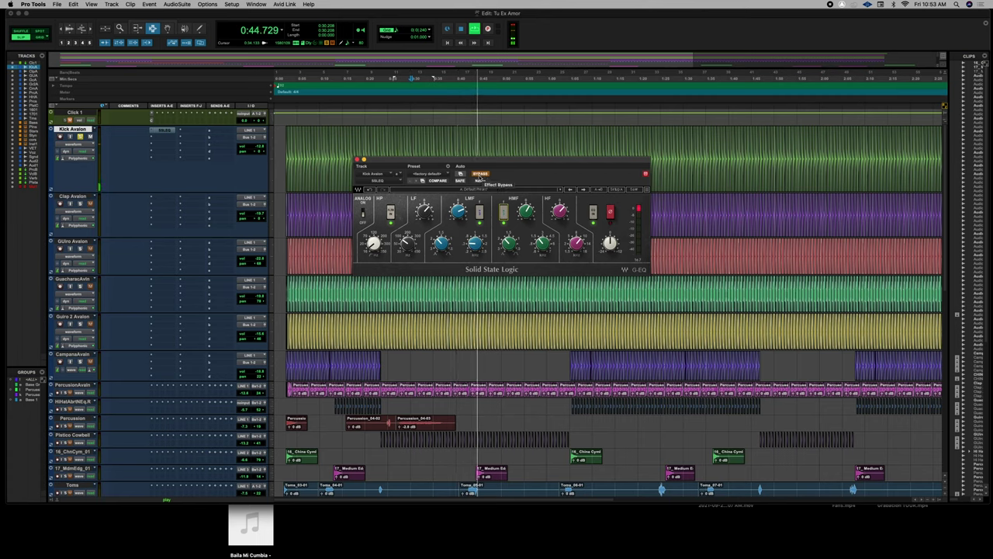
left_click(480, 174)
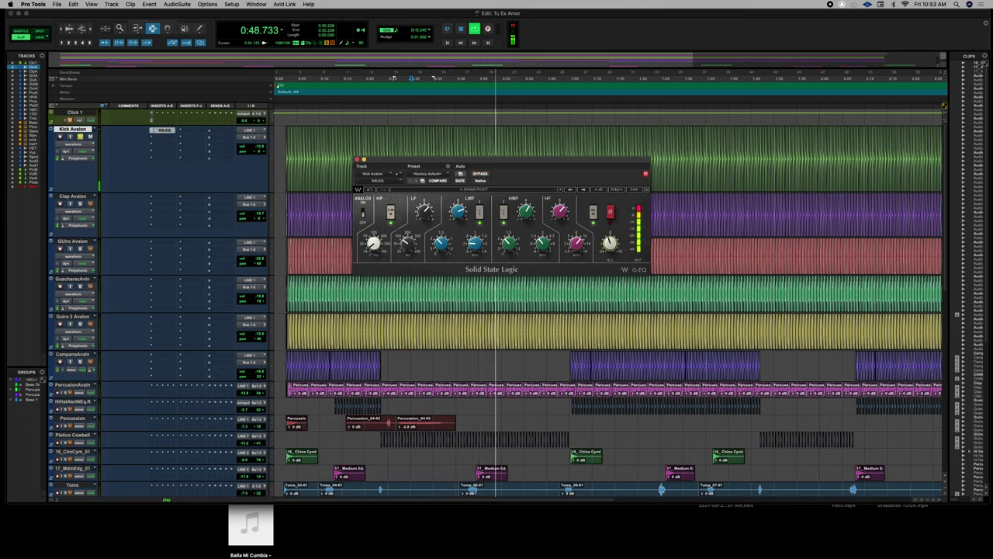
left_click(484, 174)
left_click(483, 174)
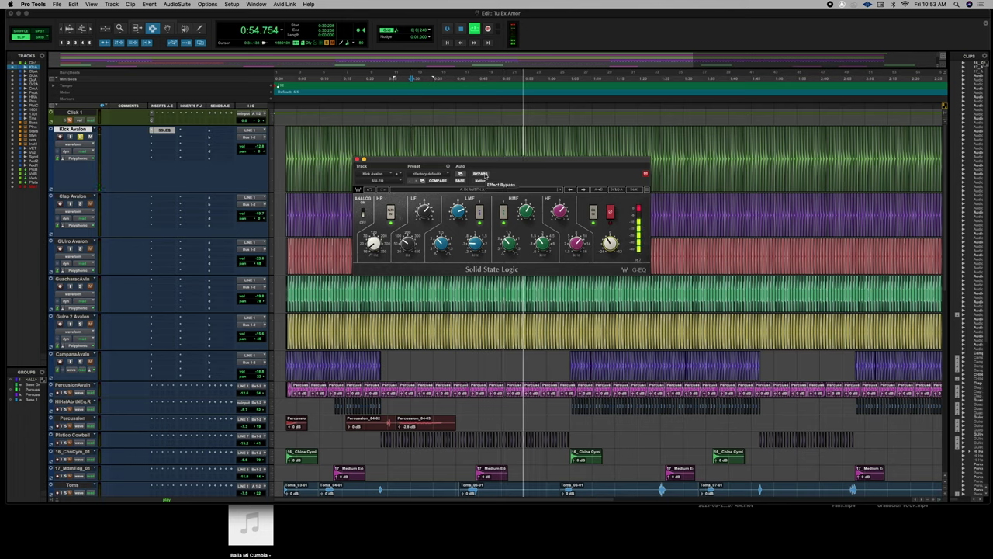
left_click(484, 175)
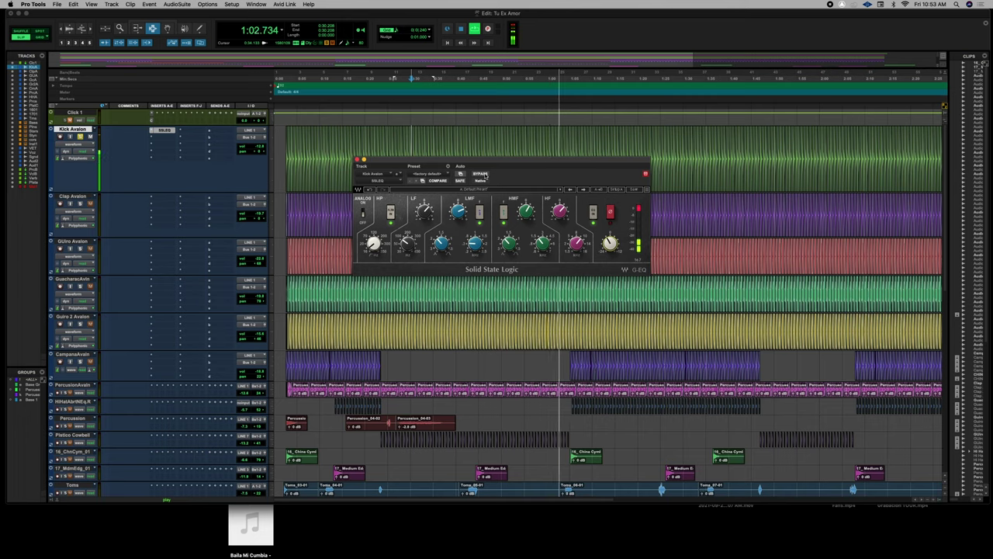
left_click(482, 175)
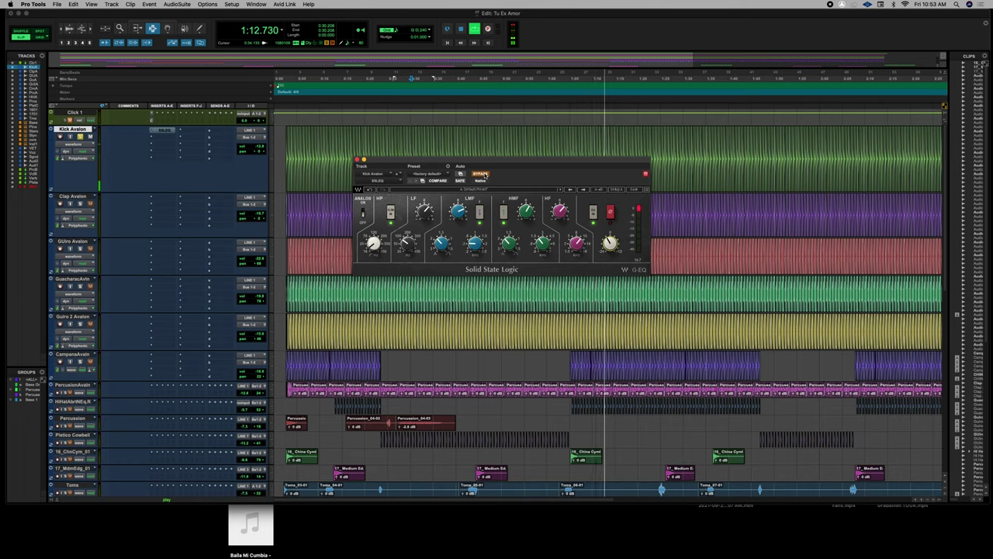
left_click(485, 176)
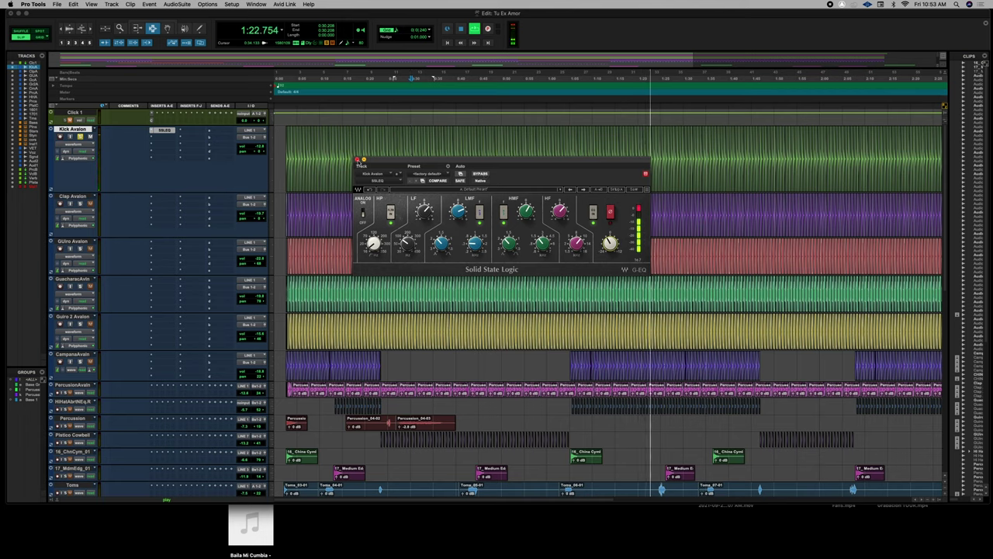
key("space")
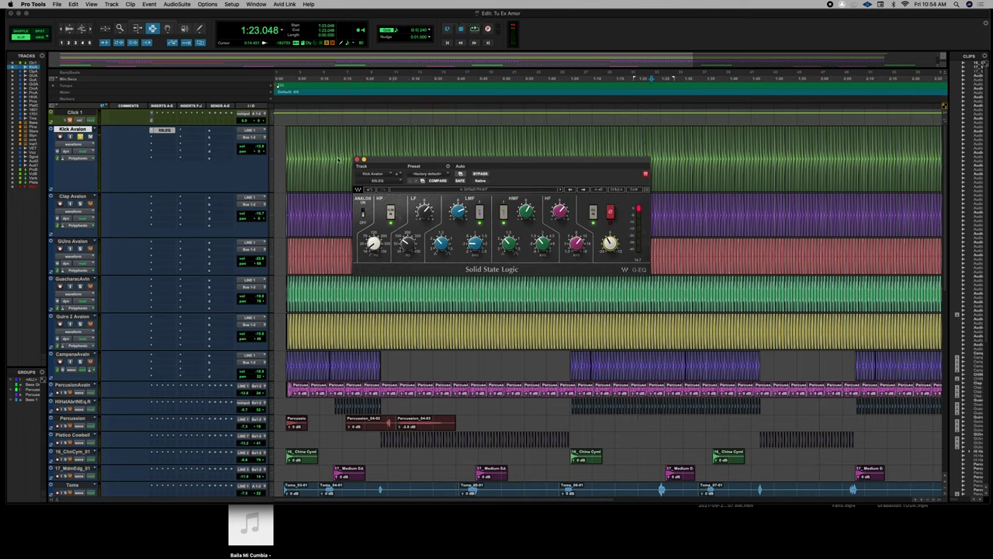
Step: Return the playhead to about 0:13 on the kick track and reposition the SSLEQ window over the kick and percussion tracks
left_click(338, 157)
left_click_drag(402, 161, 405, 170)
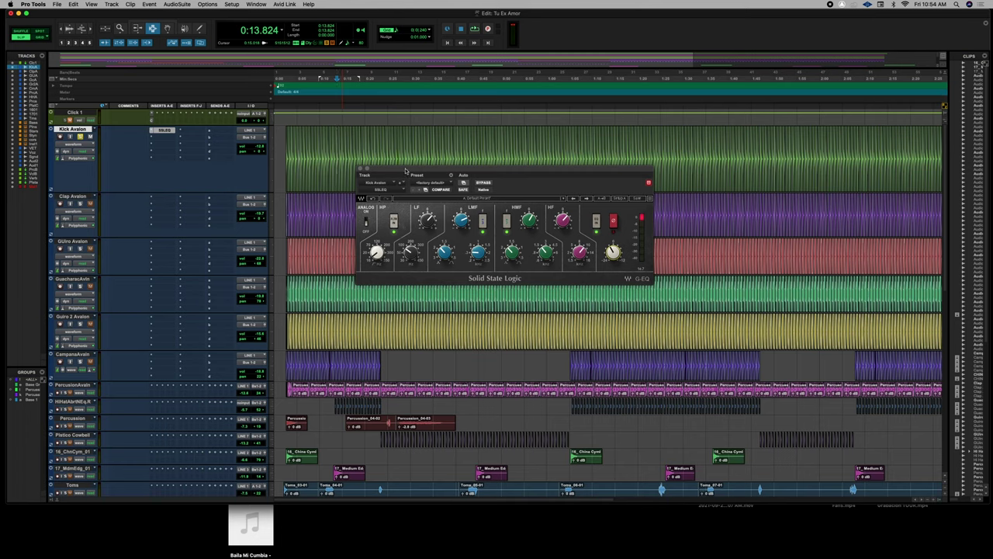
left_click_drag(405, 170, 394, 146)
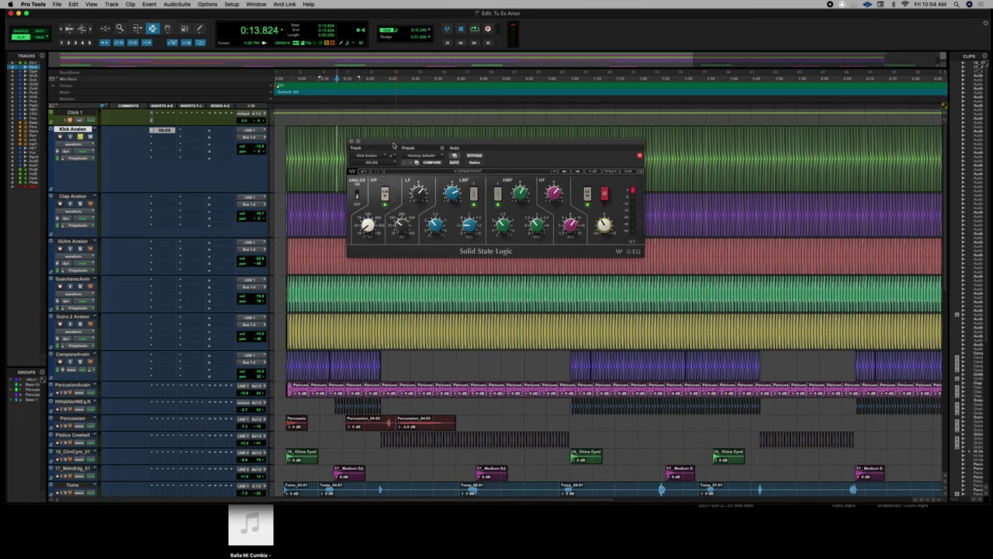
left_click_drag(394, 145, 377, 140)
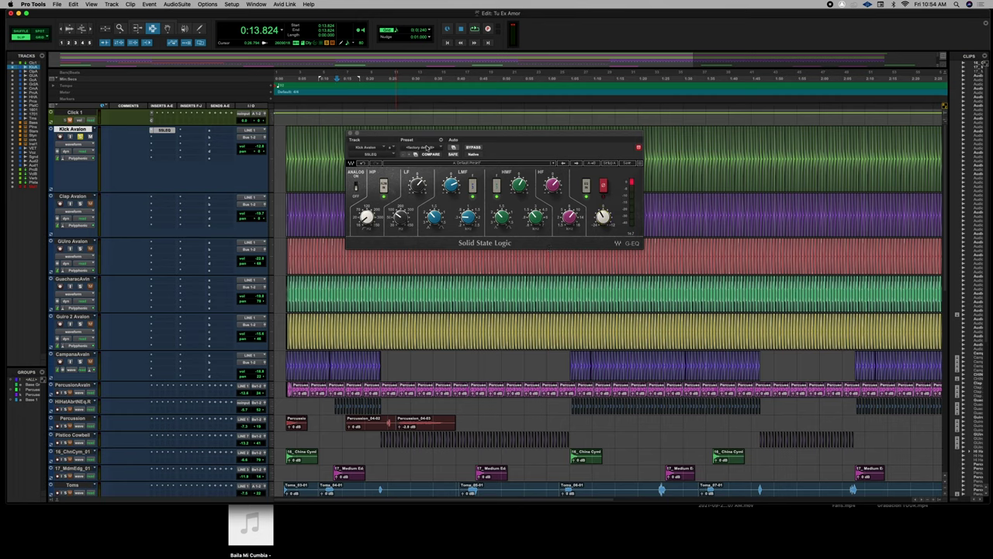
left_click_drag(423, 138, 424, 136)
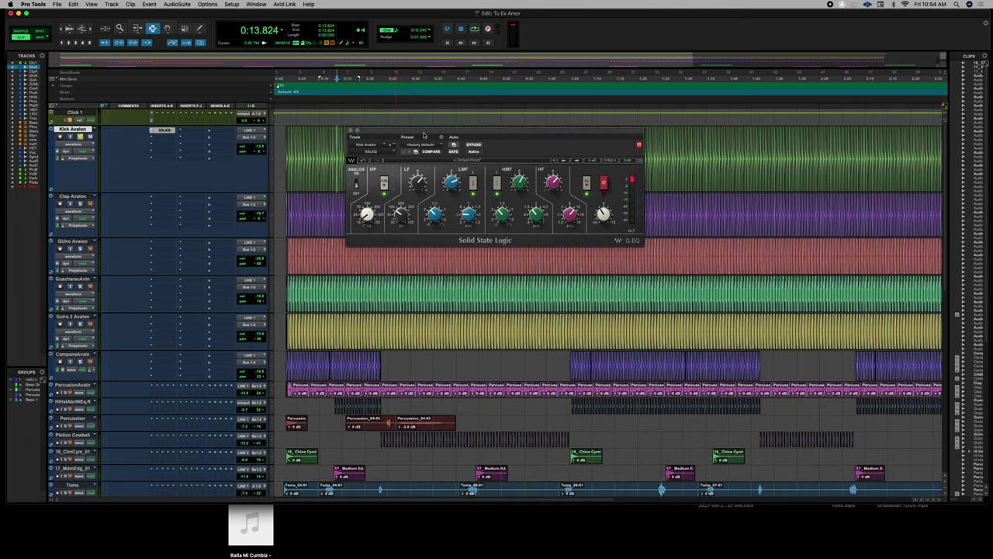
left_click(423, 135)
left_click(422, 134)
left_click_drag(422, 133, 430, 181)
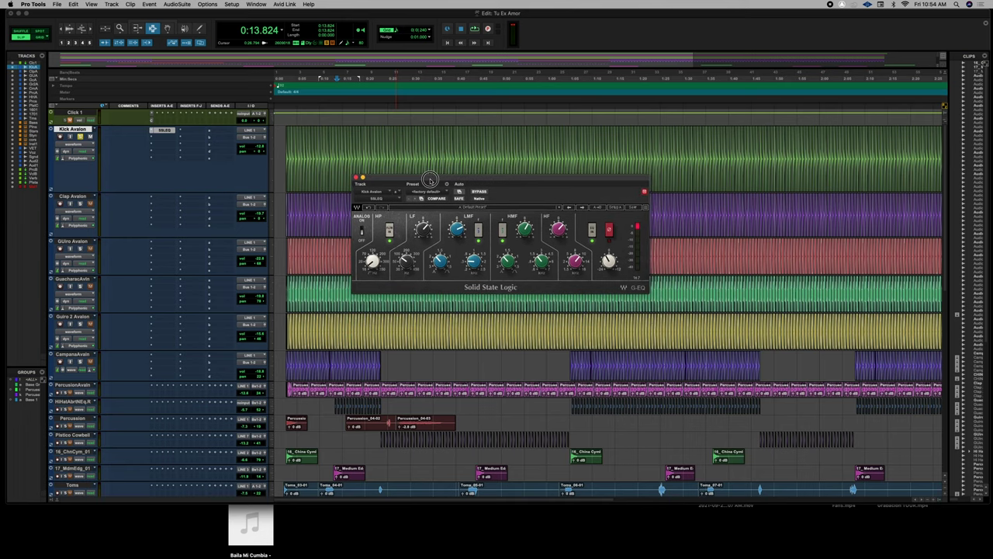
Step: Zoom the timeline out, play from about 0:13 and remove the kick's solo to hear the full mix
key("r")
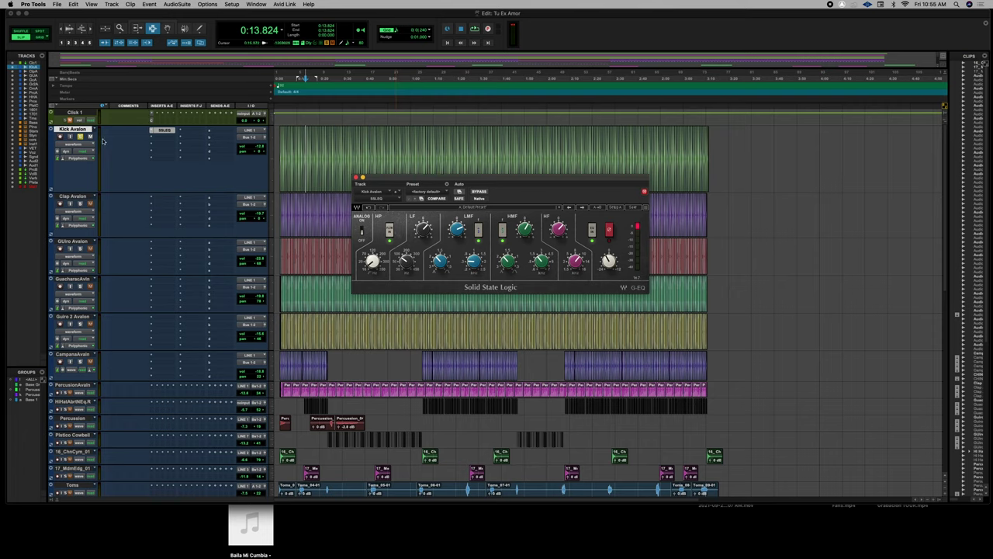
key("space")
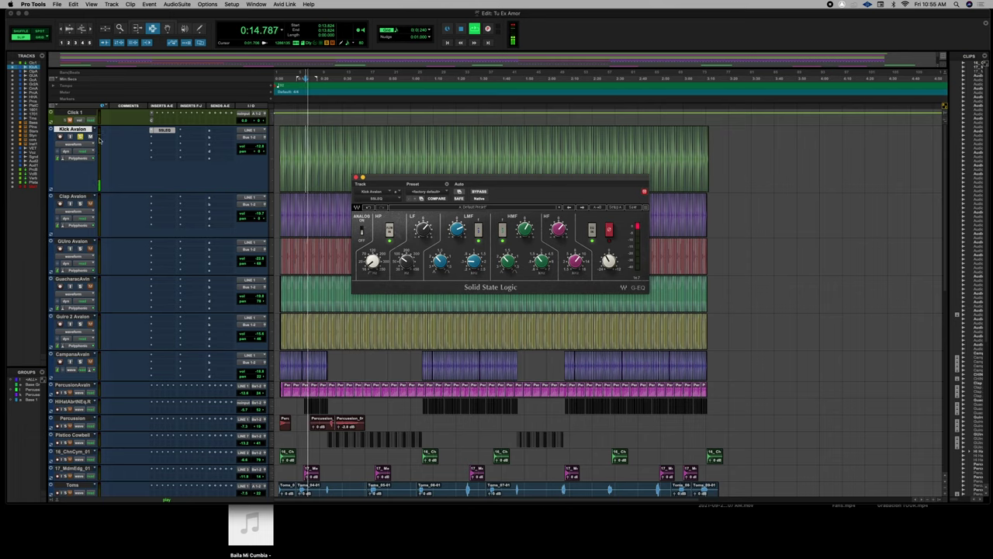
left_click(81, 137)
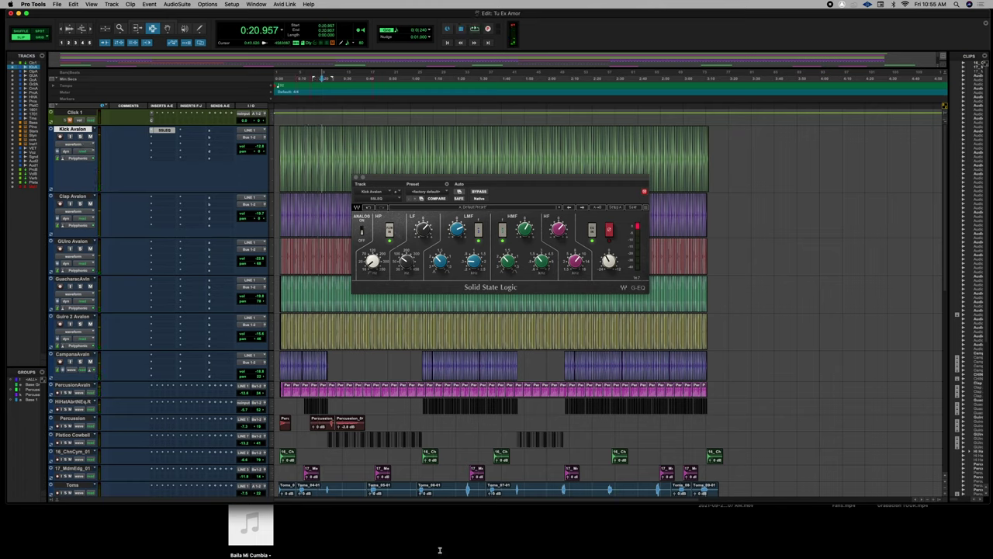
left_click(521, 548)
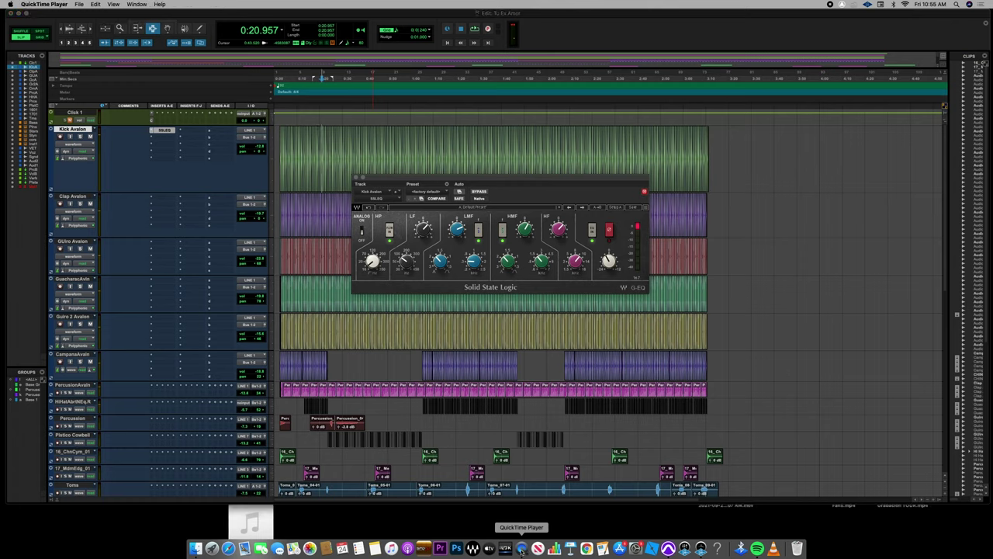